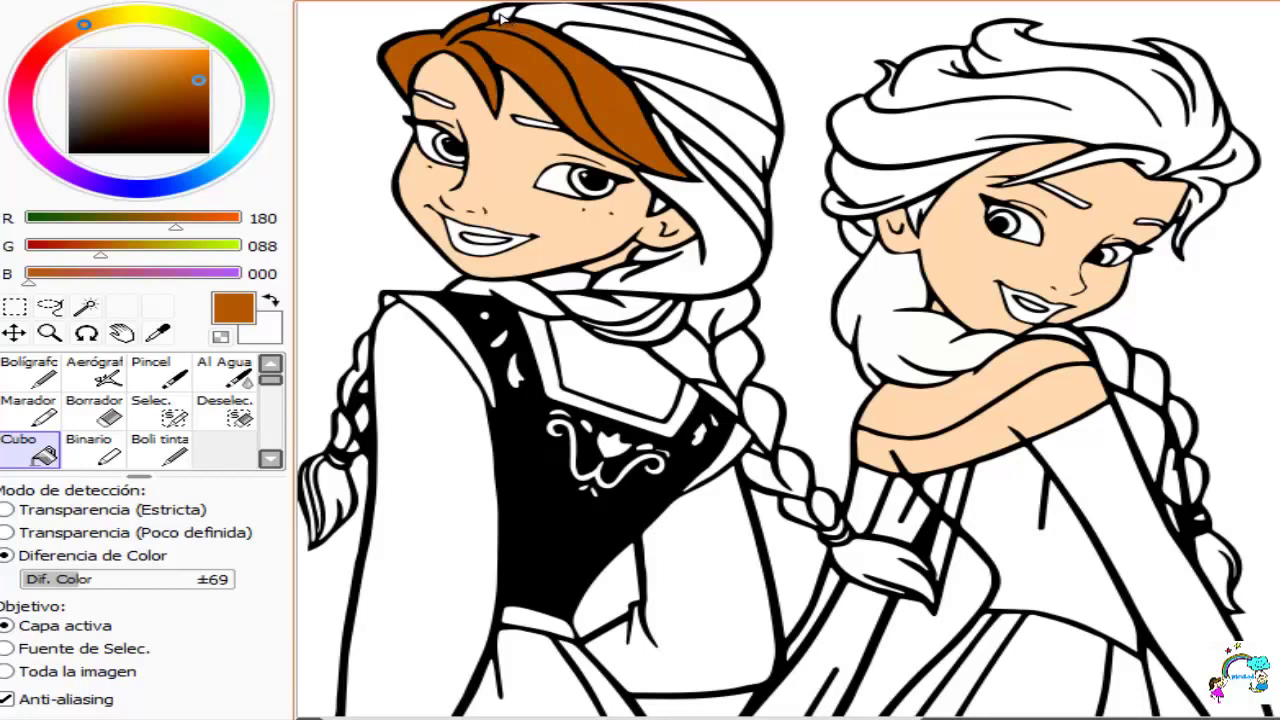
Step: Fill the remaining white sections of hair on Anna's head with reddish brown, leaving the light streak unfilled
click(502, 15)
click(600, 22)
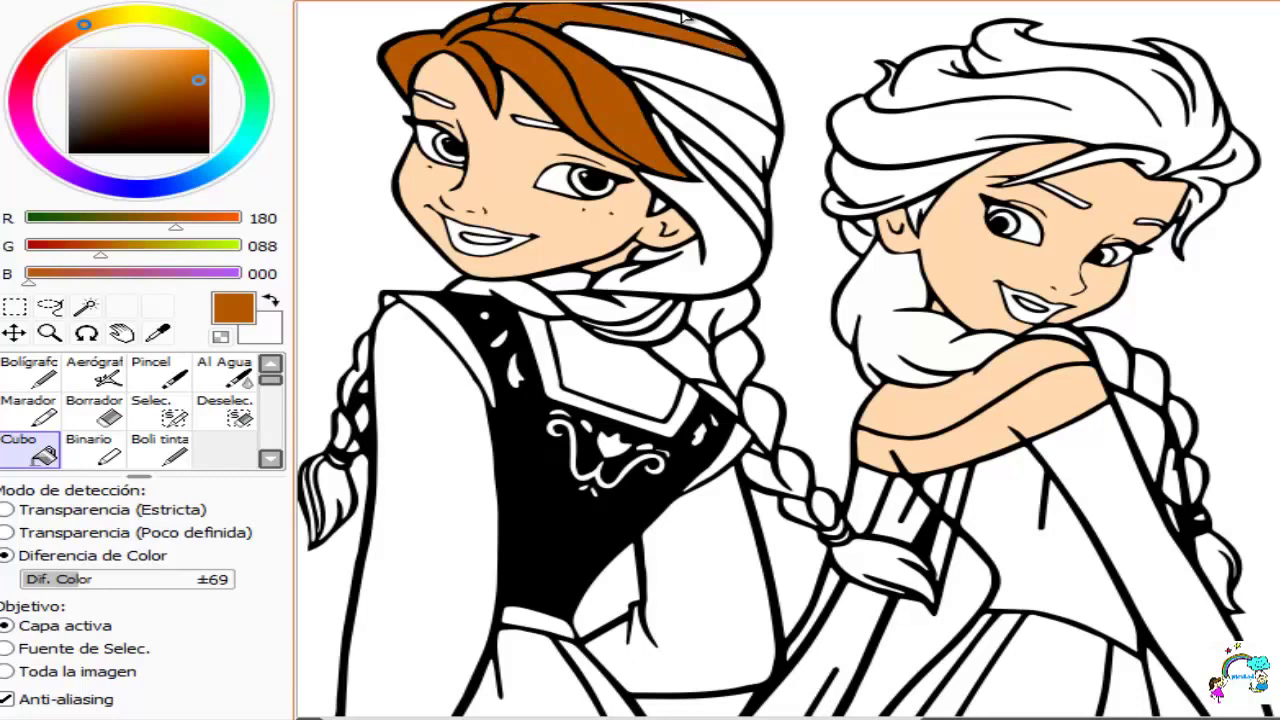
click(684, 18)
click(706, 76)
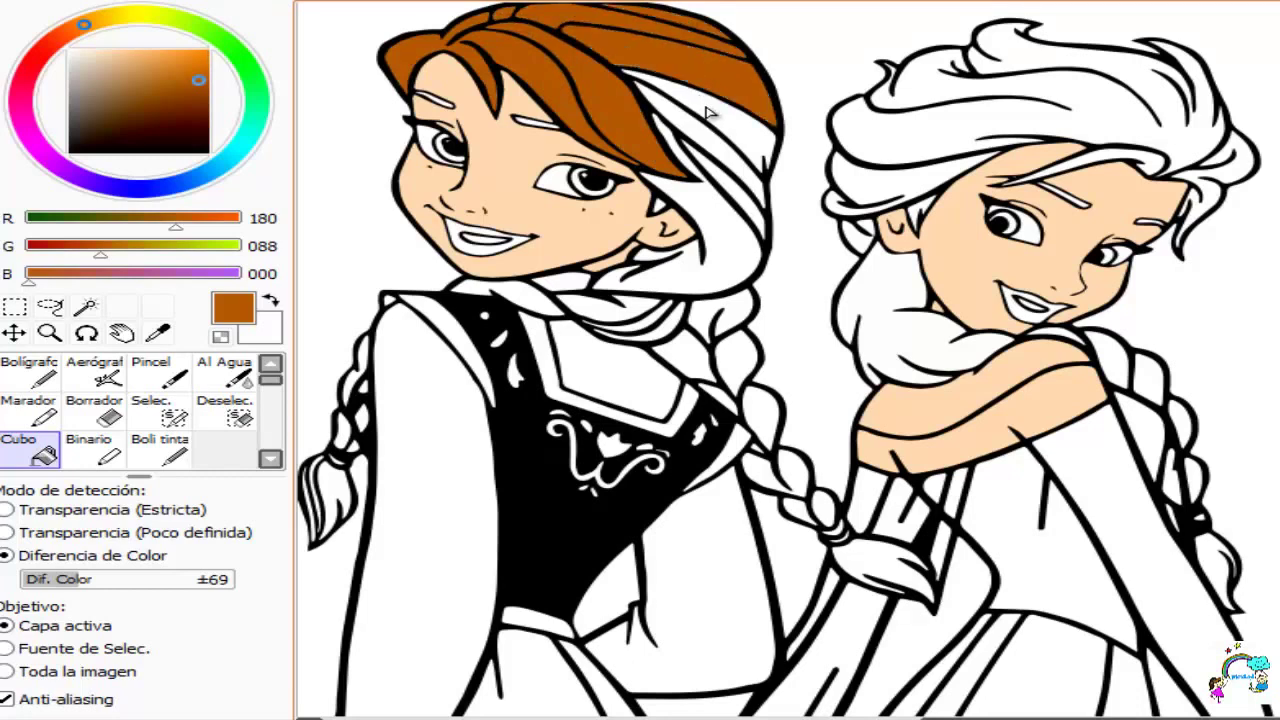
click(712, 116)
click(714, 206)
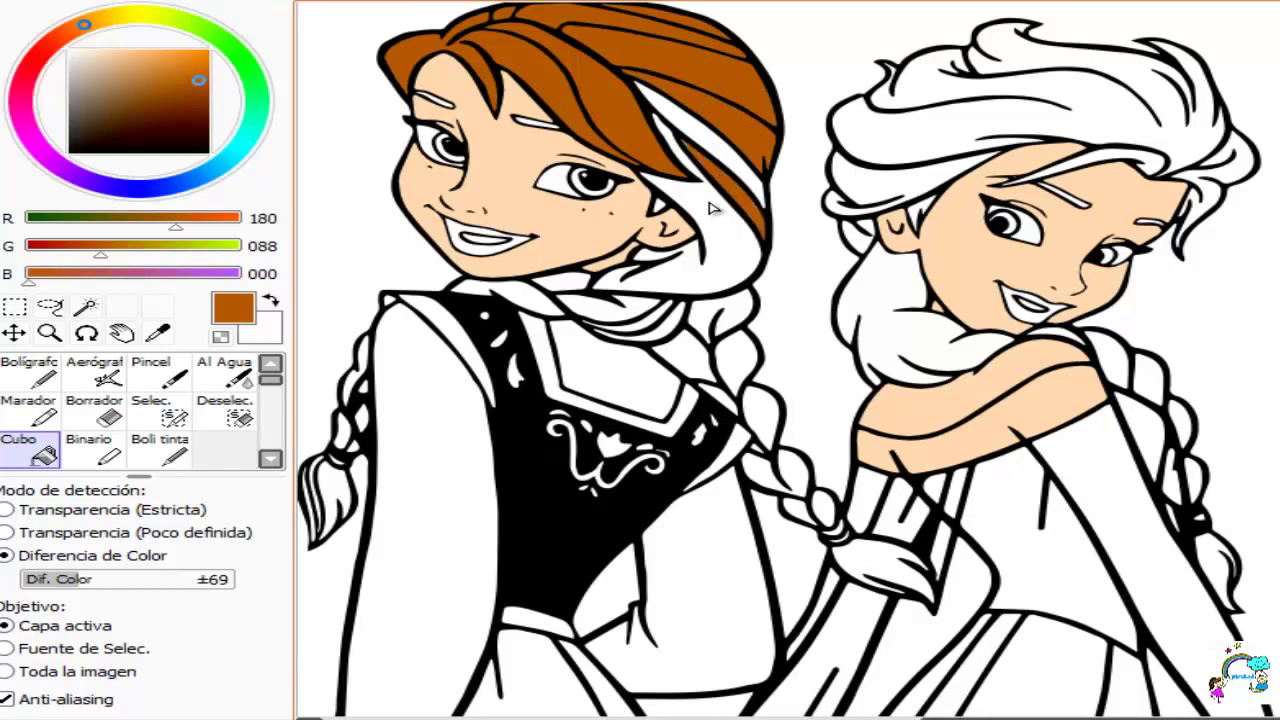
click(708, 220)
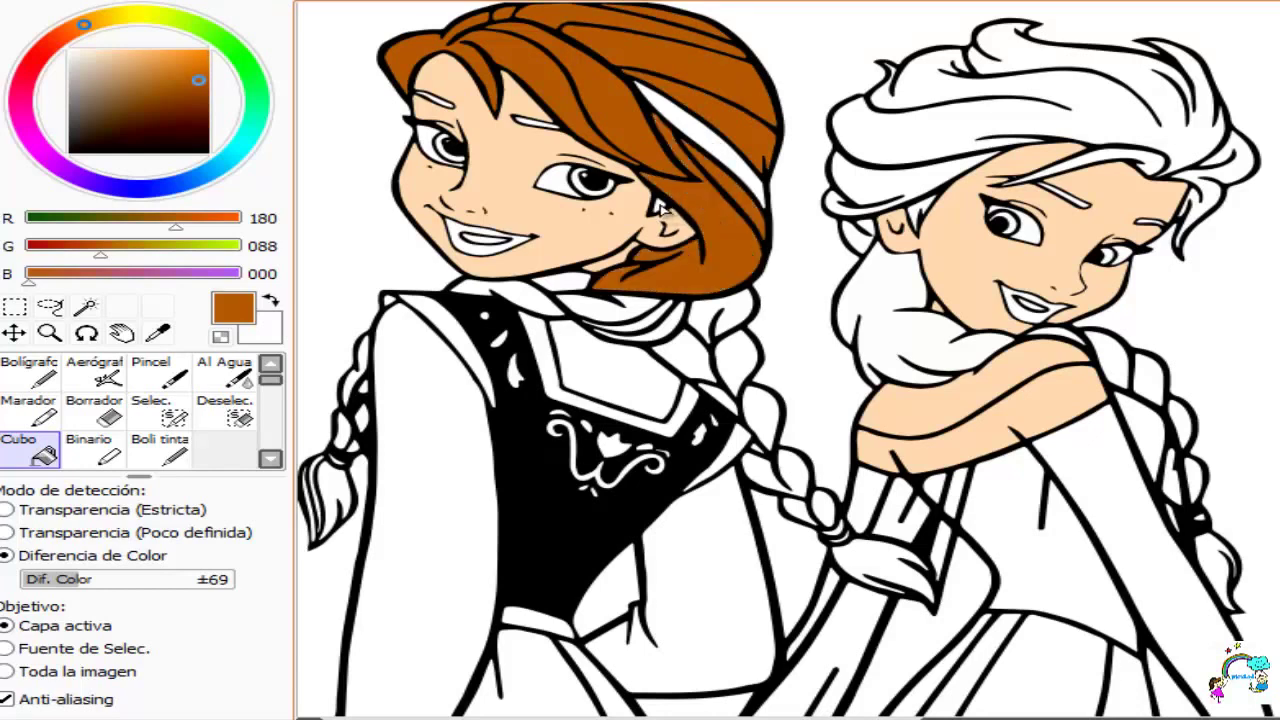
Step: Fill every segment of Anna's braid over the front shoulder, including its end tuft, with the same reddish brown
click(731, 313)
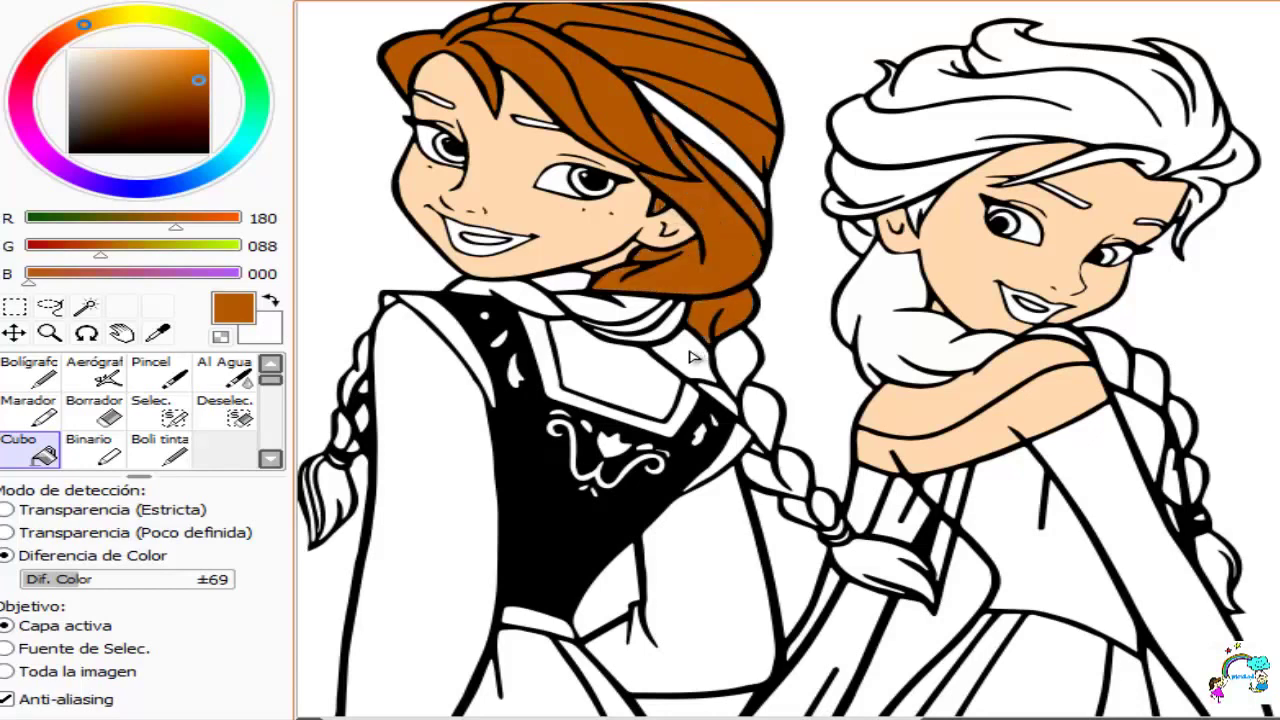
click(690, 357)
click(733, 366)
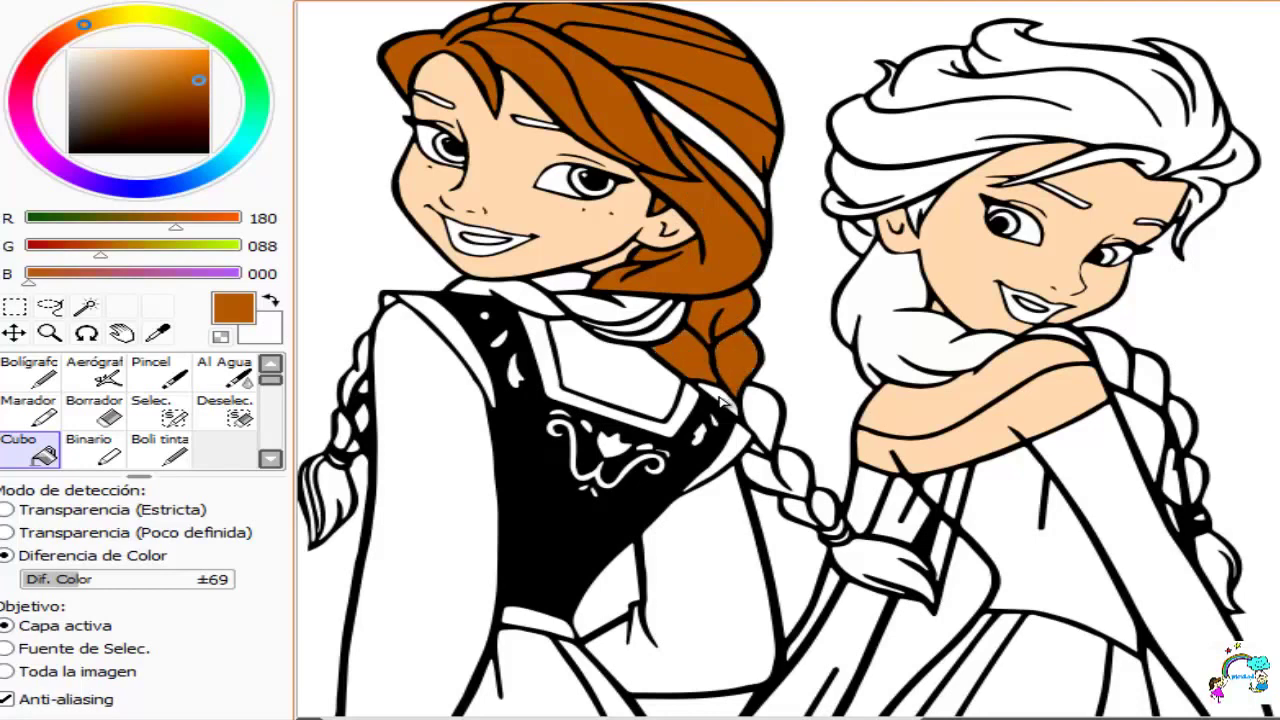
click(721, 400)
click(756, 419)
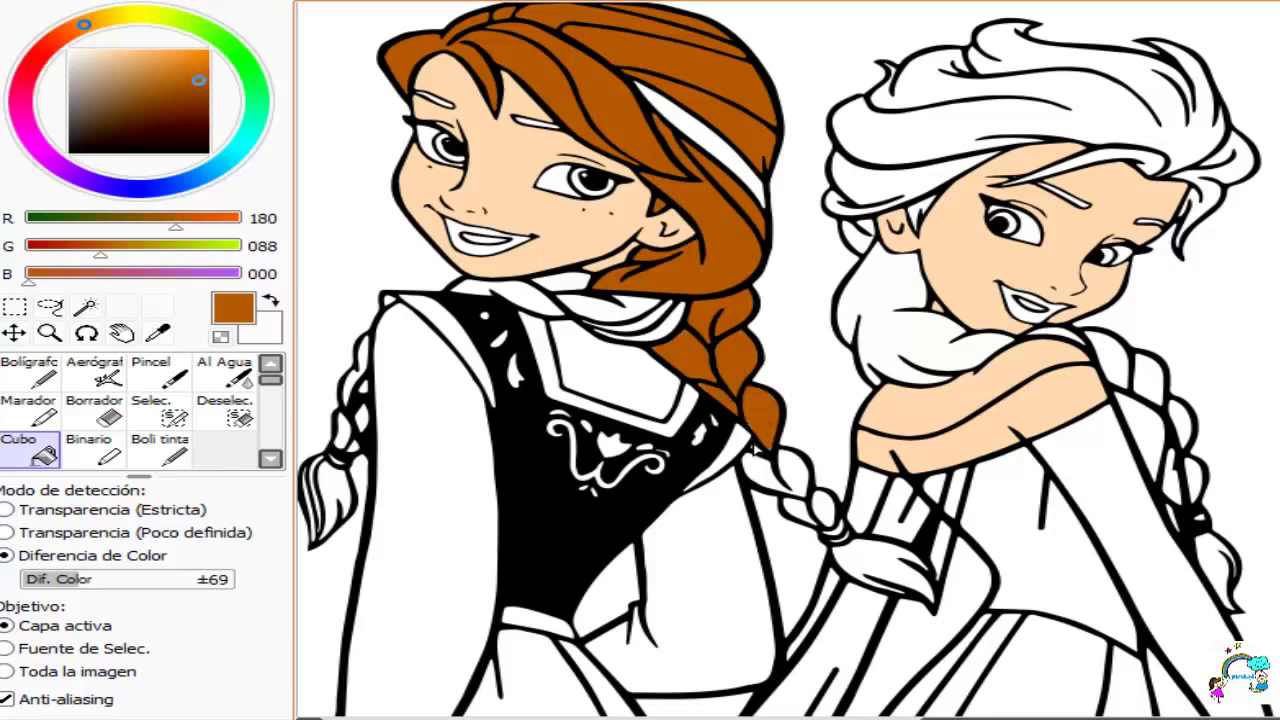
click(757, 456)
click(788, 482)
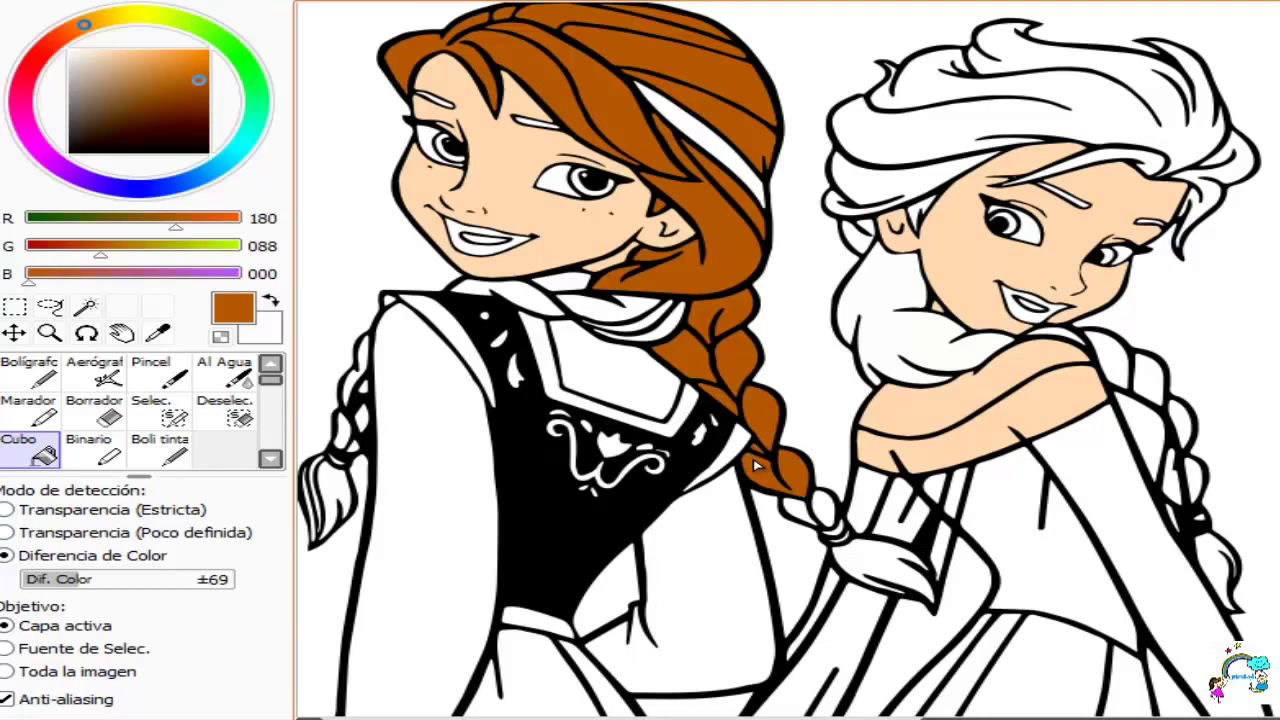
click(800, 508)
click(824, 508)
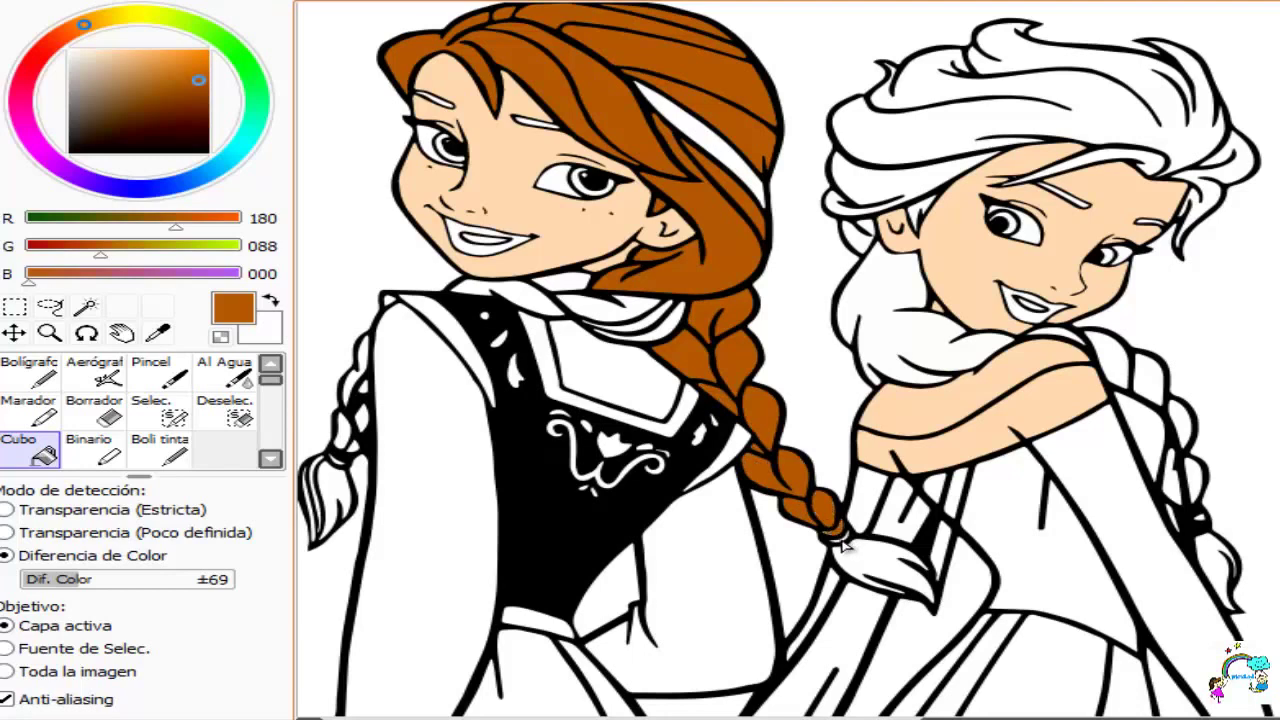
click(877, 557)
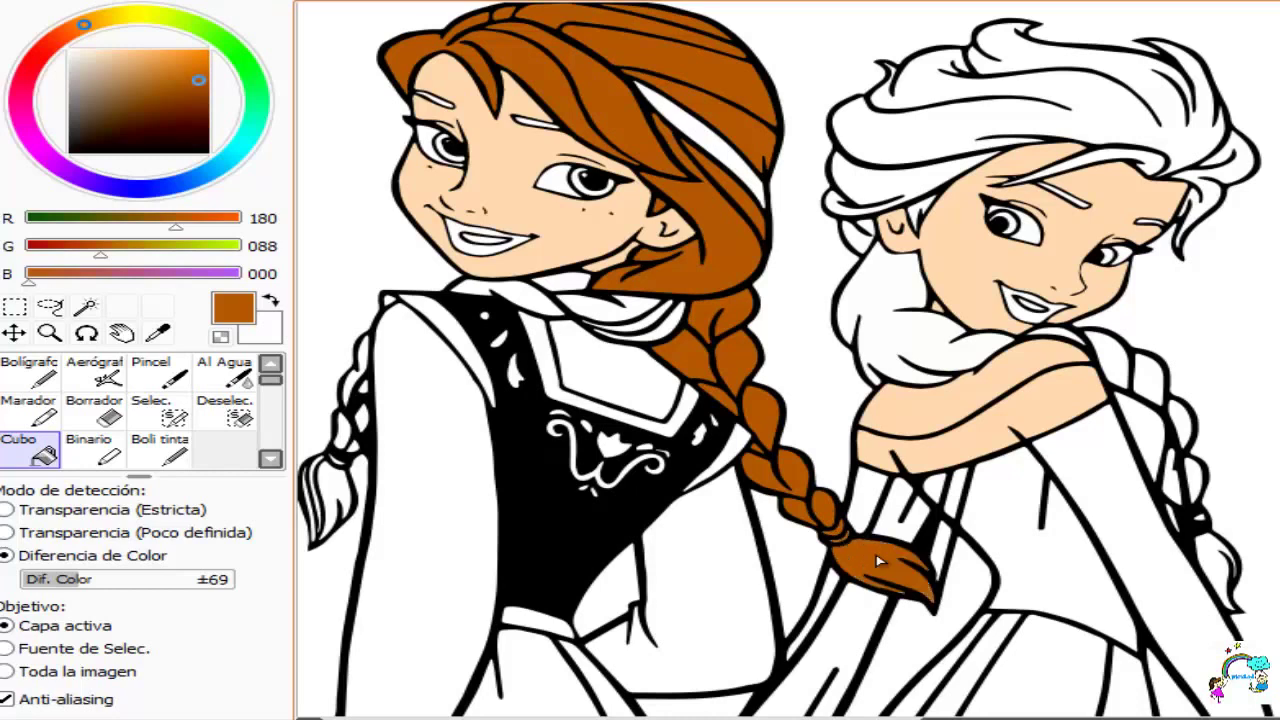
Step: Fill the hair strands wrapping around Anna's neck below her chin with the same reddish brown
click(652, 326)
click(597, 316)
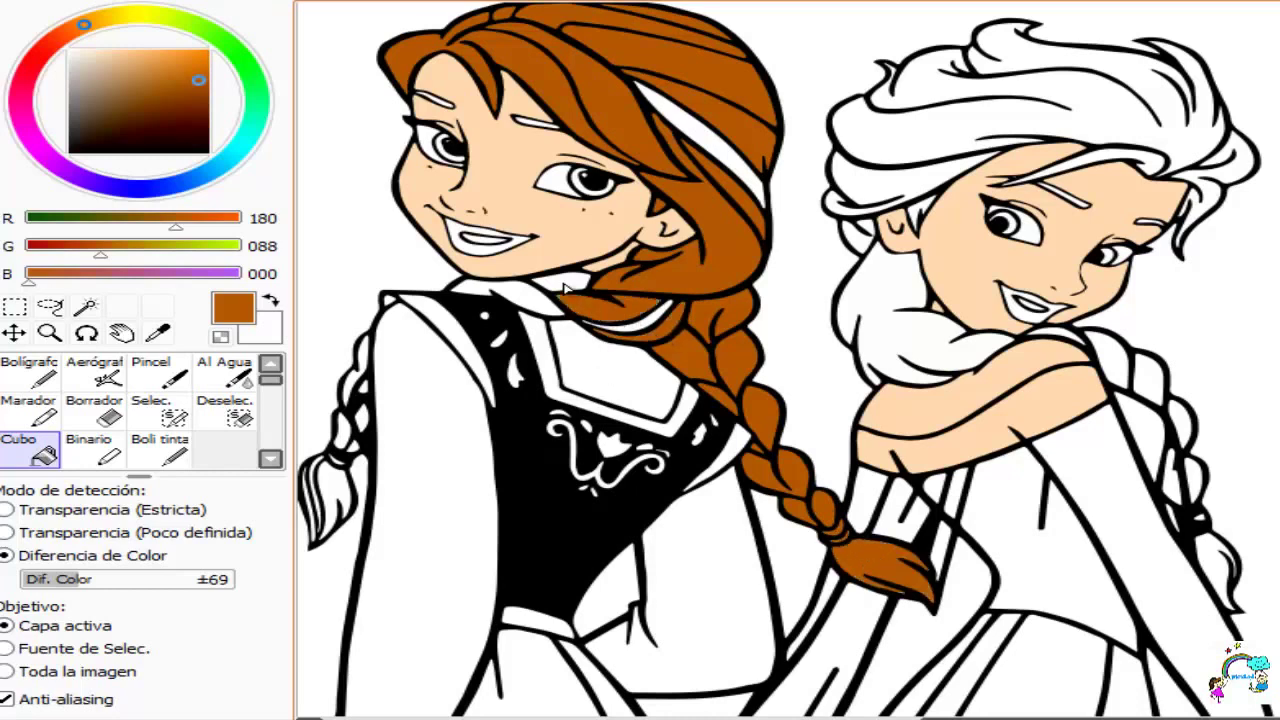
click(565, 287)
click(517, 297)
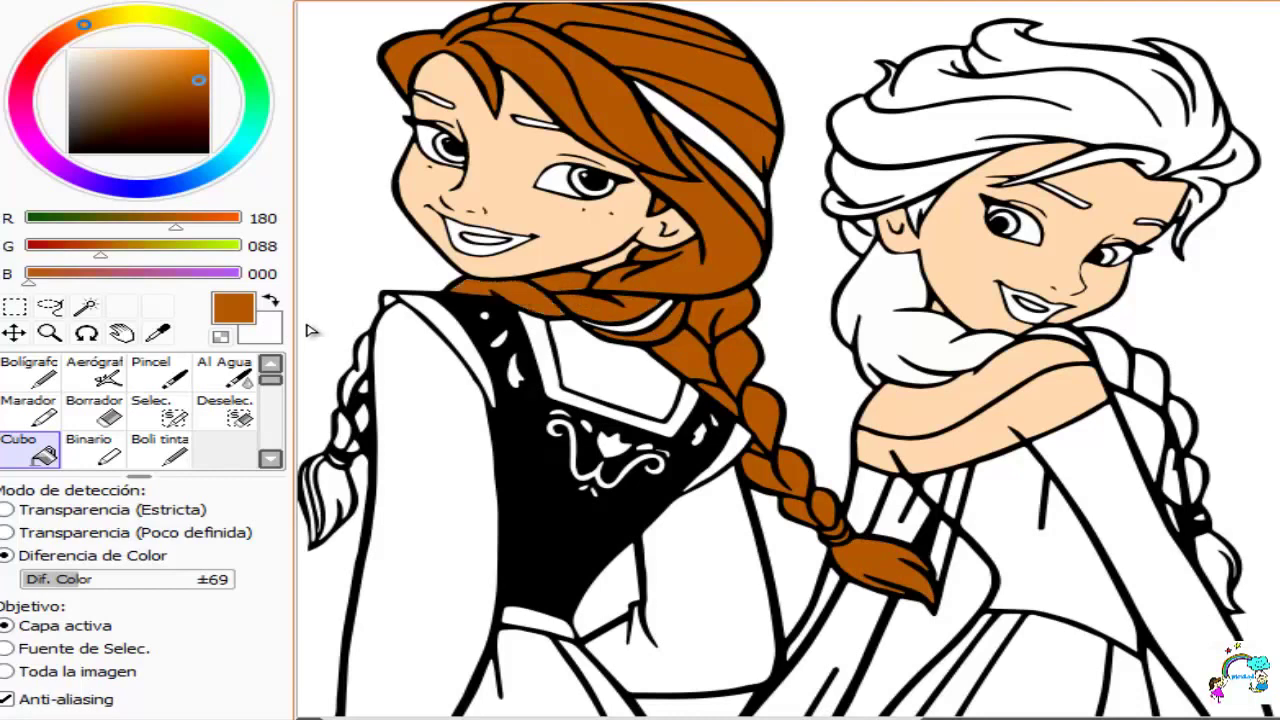
Step: Fill Anna's other braid beside her white sleeve, including all strands of its end tuft, with reddish brown
click(362, 364)
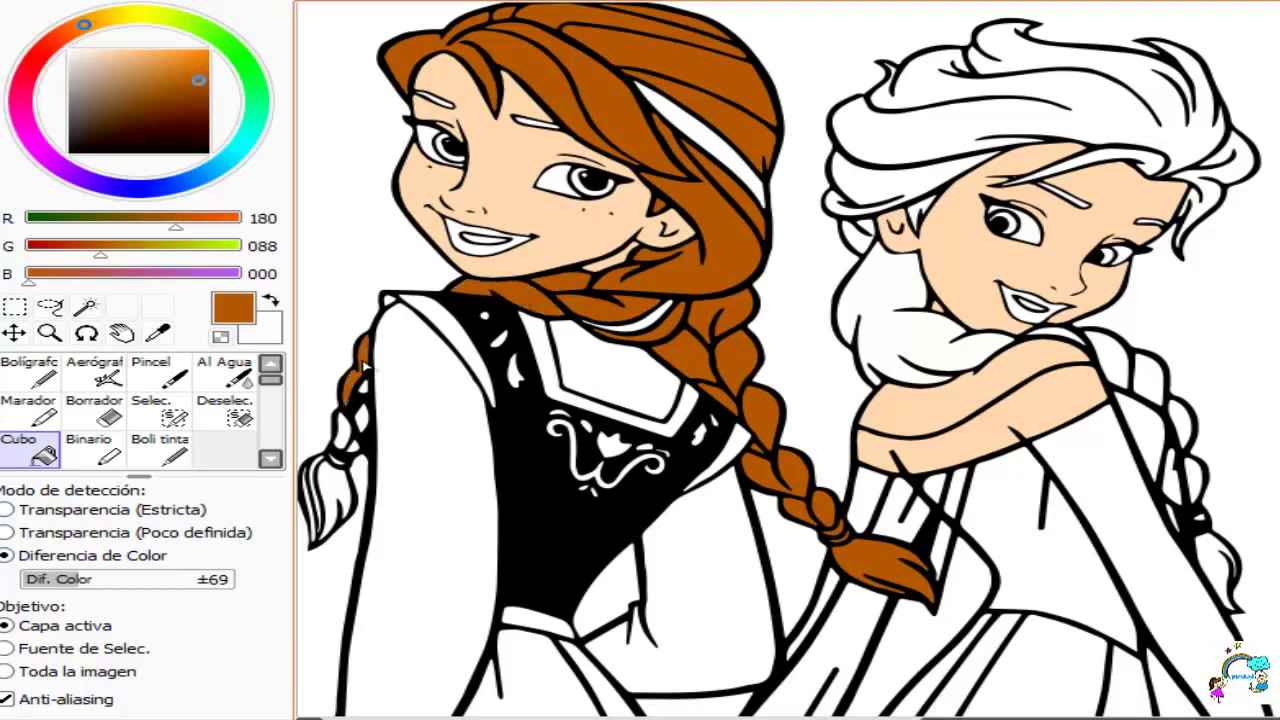
click(343, 438)
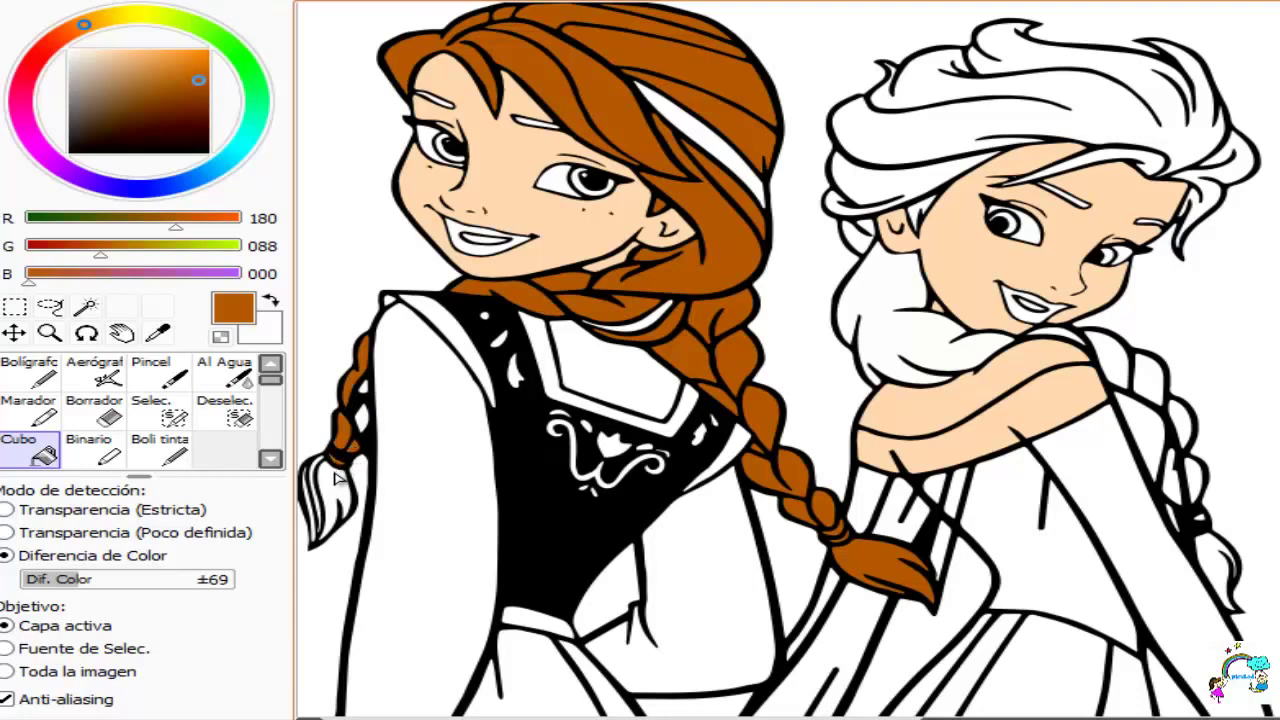
click(336, 477)
click(311, 495)
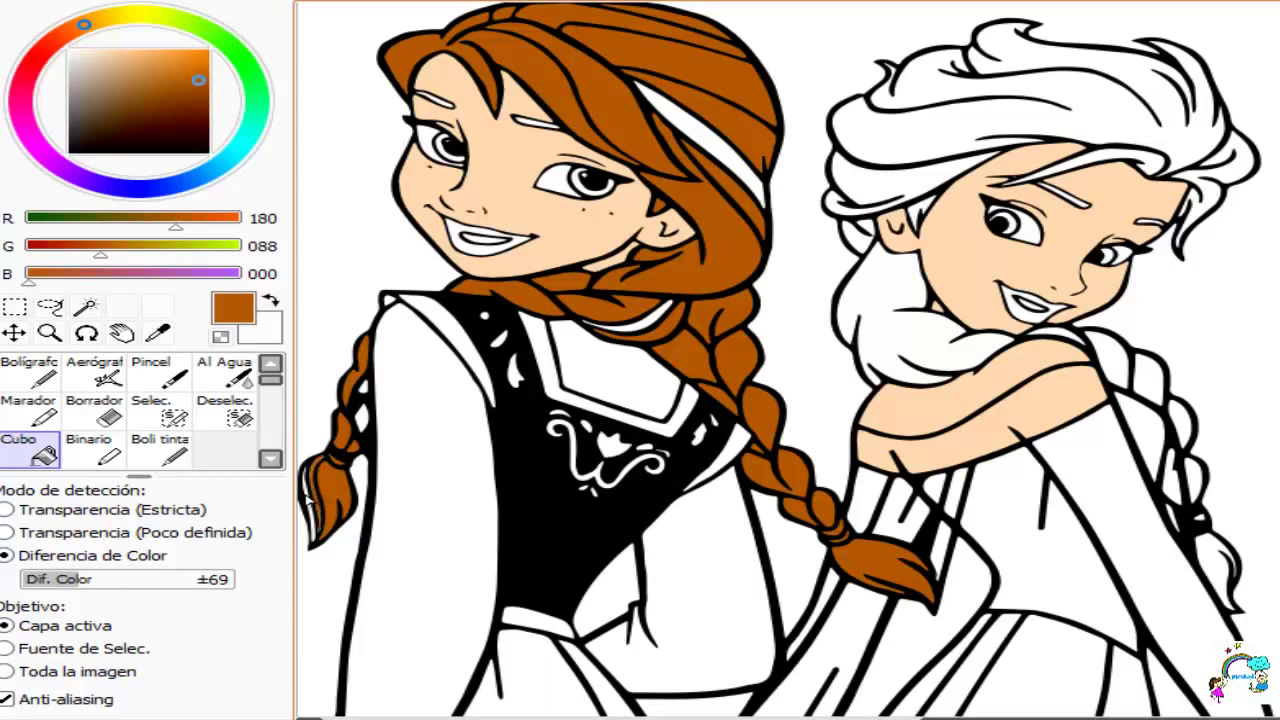
click(306, 498)
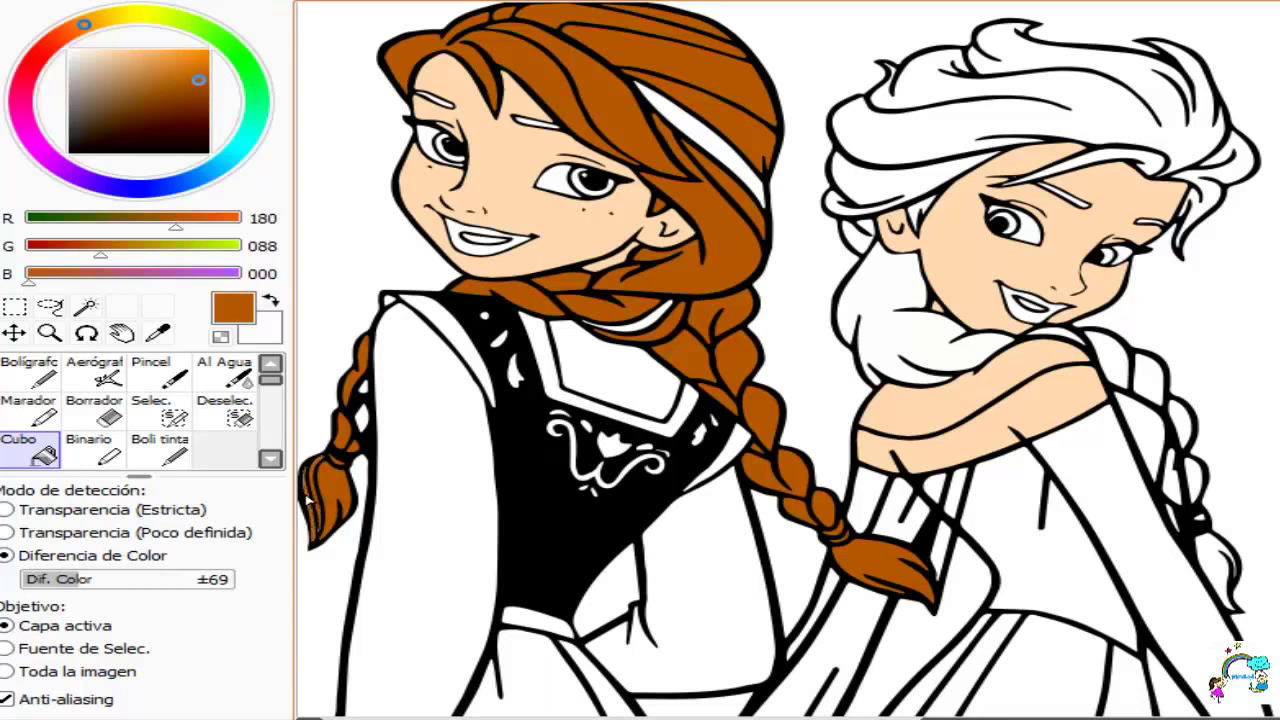
Step: Set the colour to pale yellow (RGB 252, 247, 166) and fill Elsa's hair around her head and neck
click(135, 16)
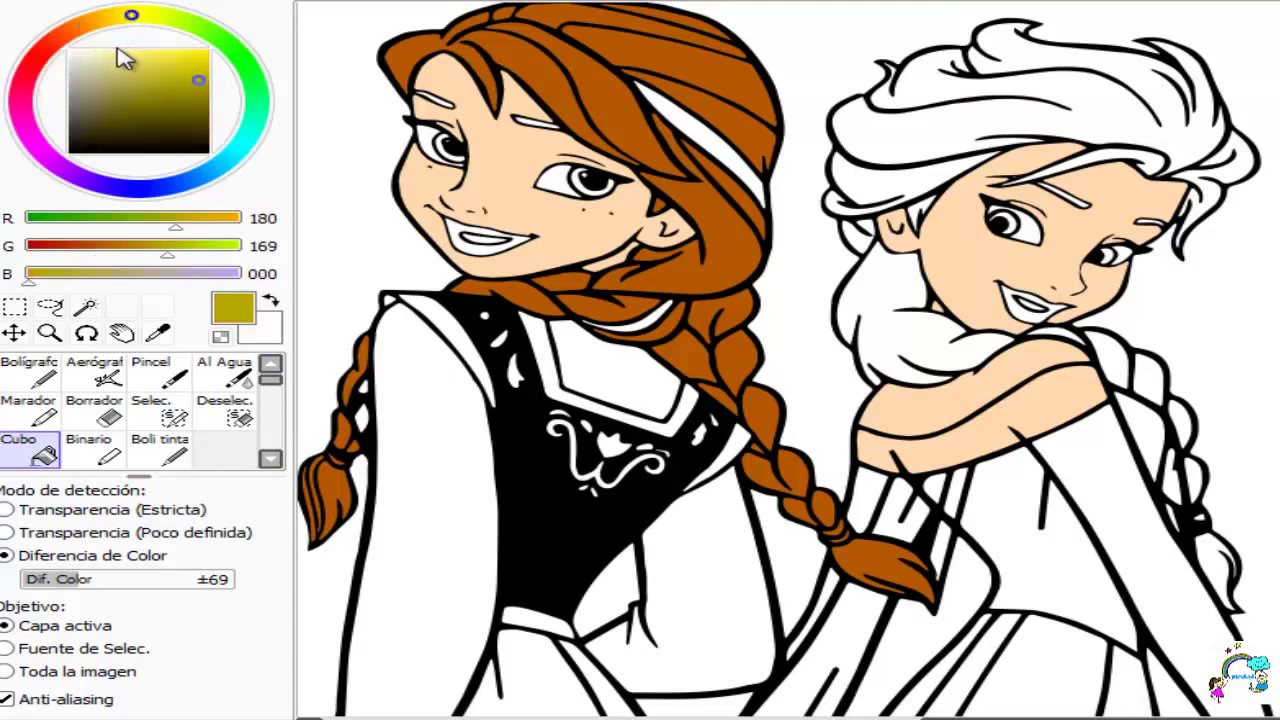
click(118, 50)
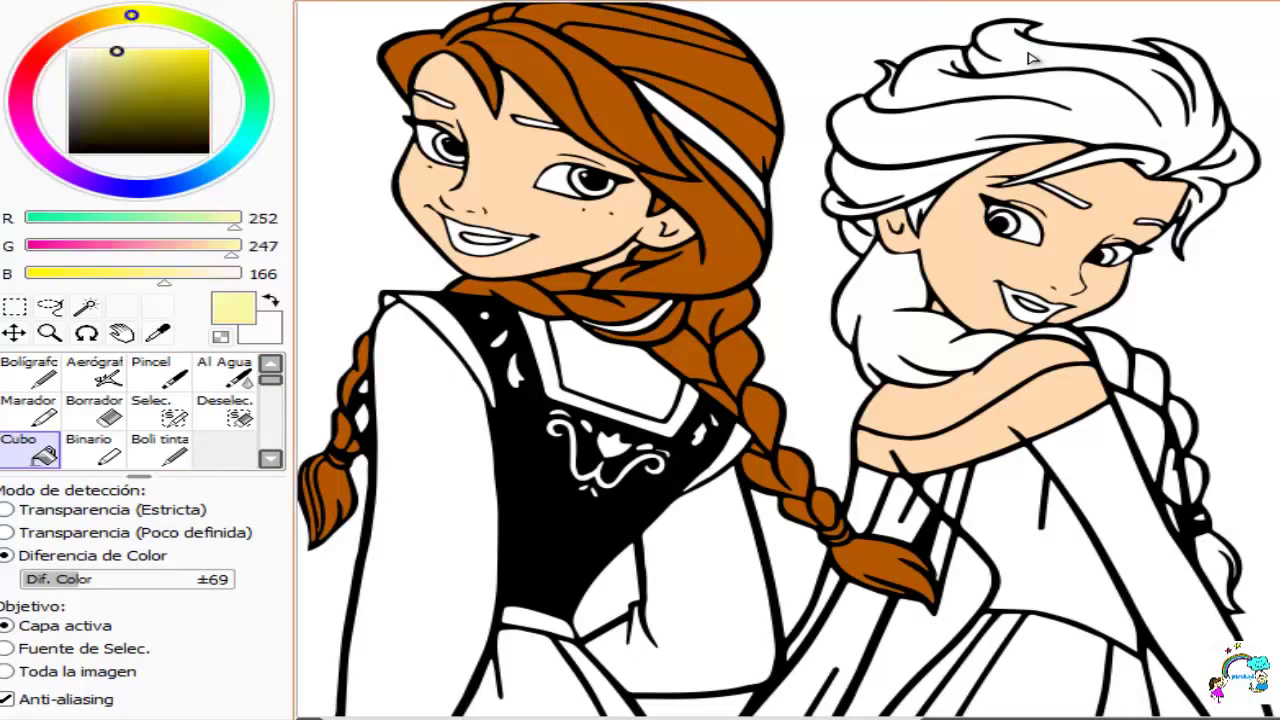
click(1085, 114)
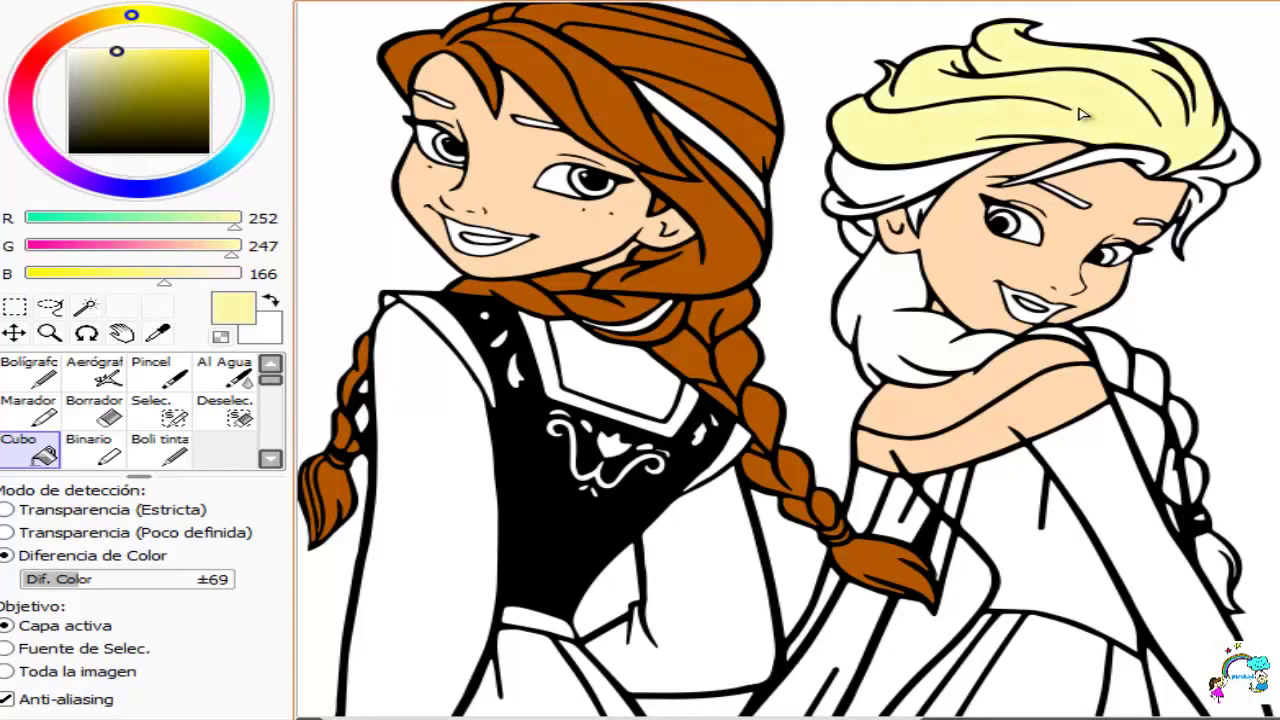
click(1238, 172)
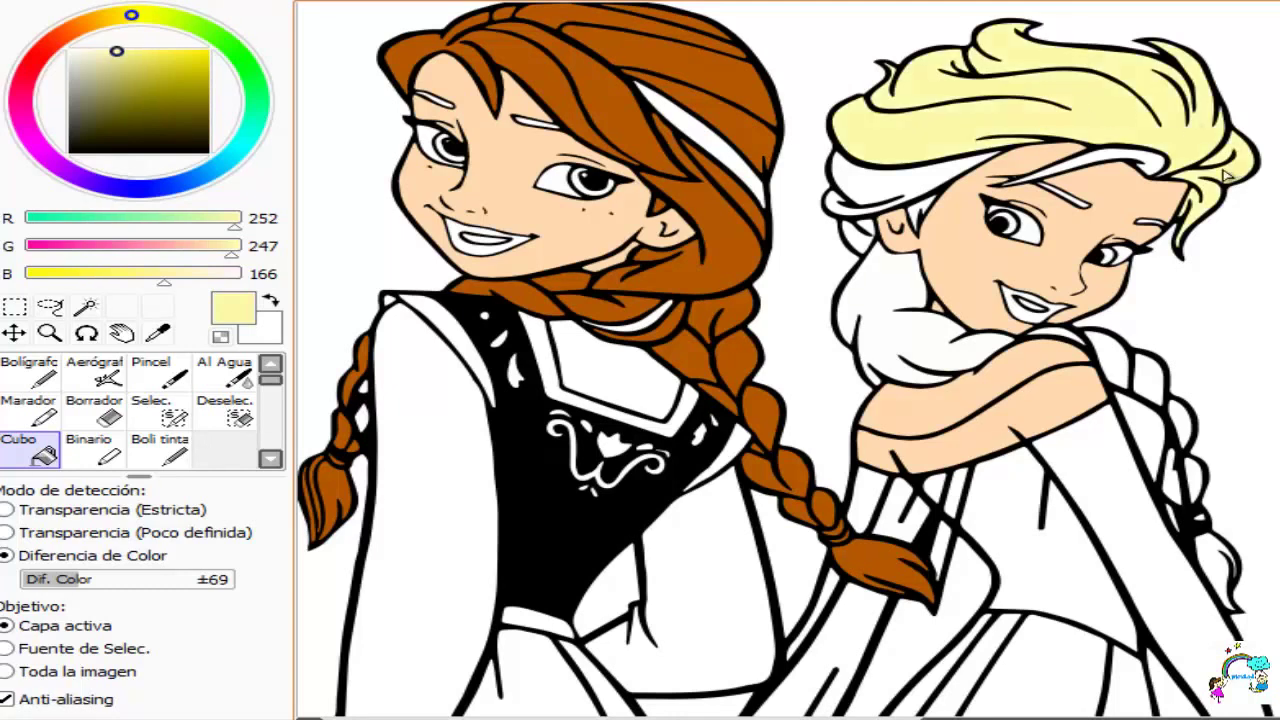
click(1157, 168)
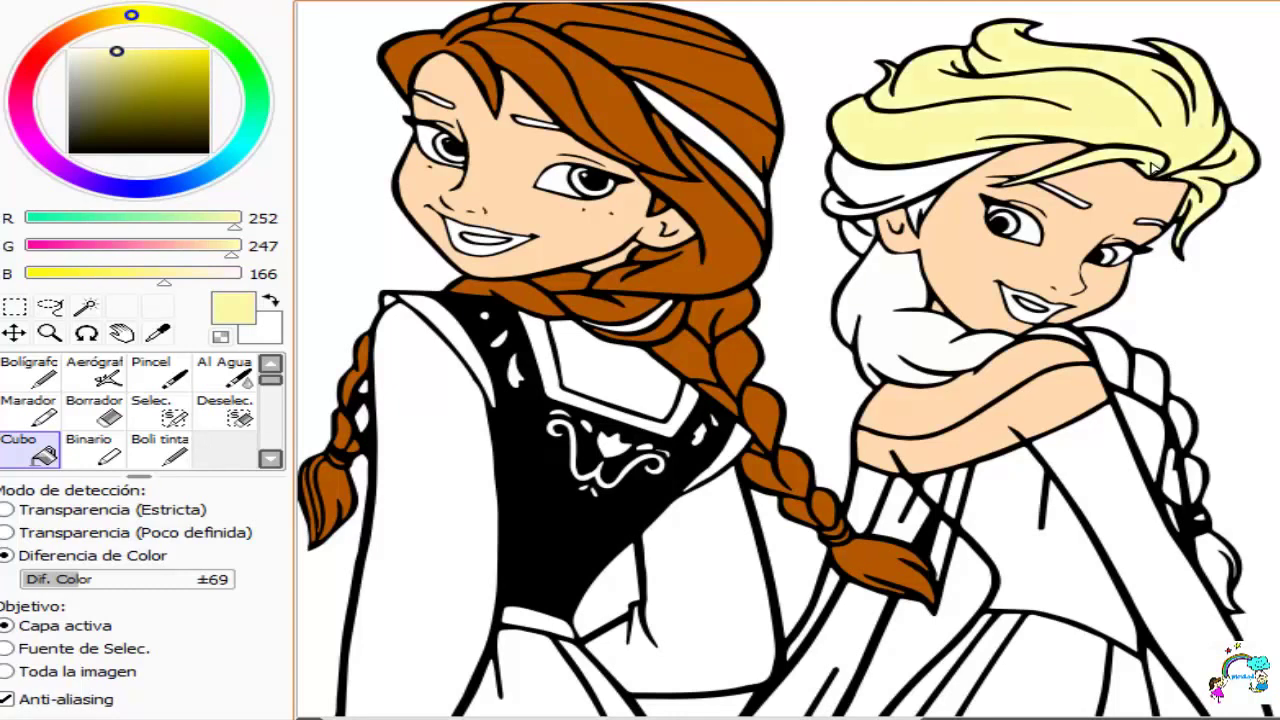
click(930, 182)
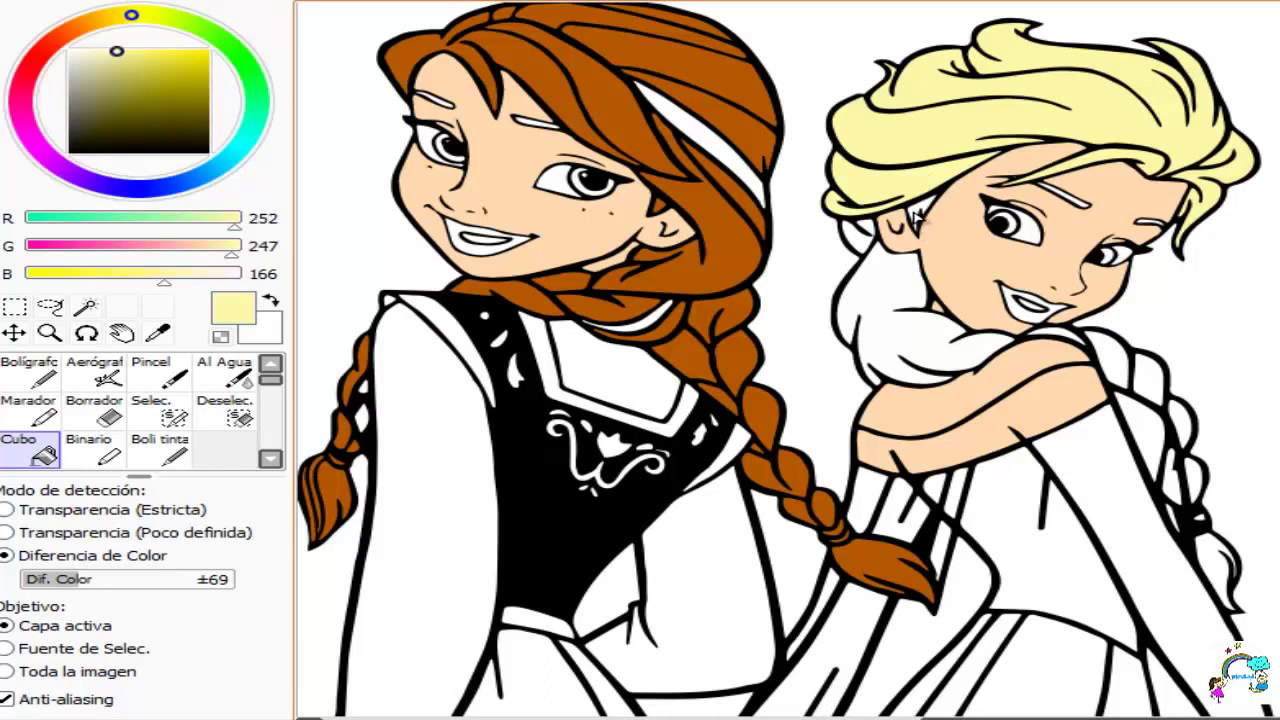
click(892, 288)
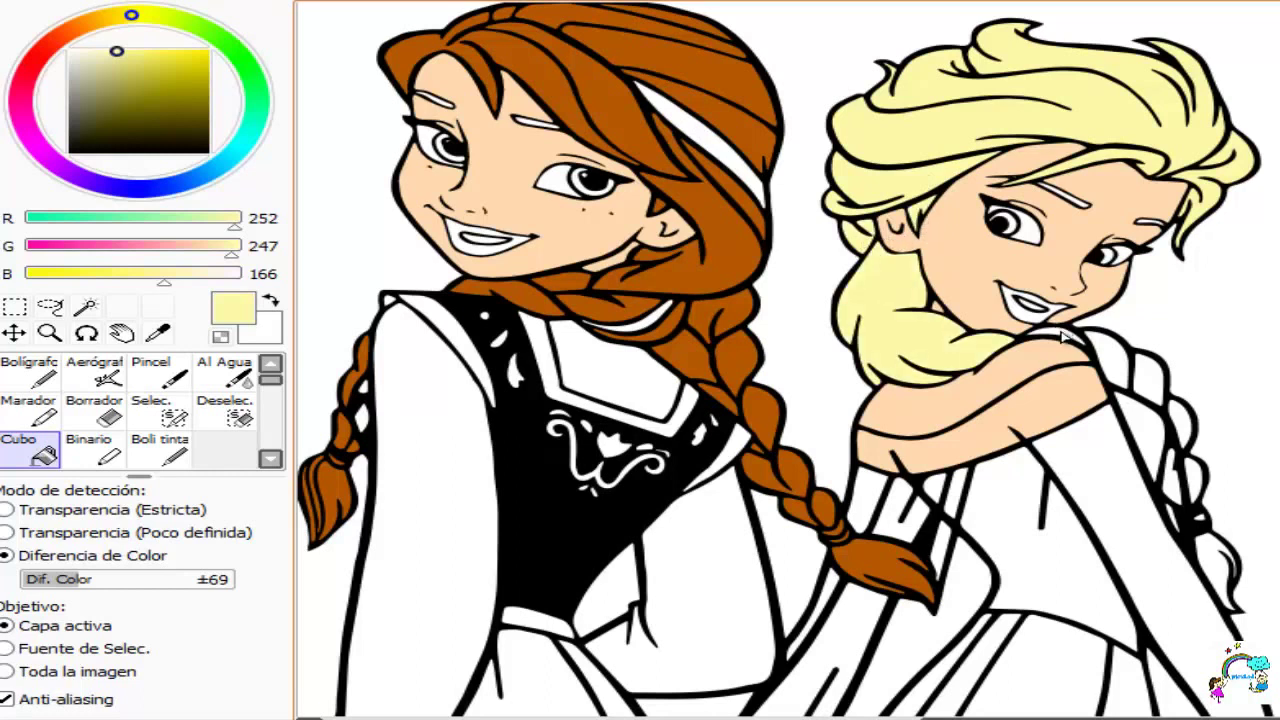
Step: Fill Elsa's braid down to its tip and the light streak in Anna's hair with the pale yellow
click(1110, 355)
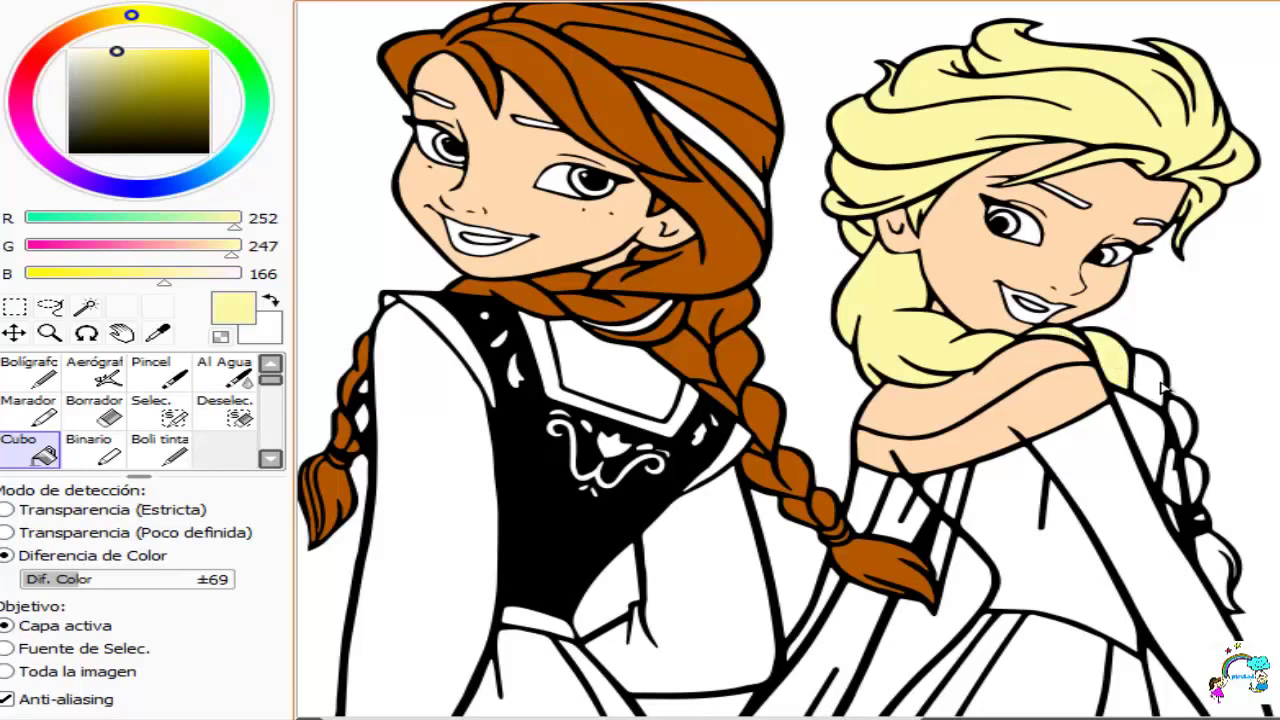
click(1153, 390)
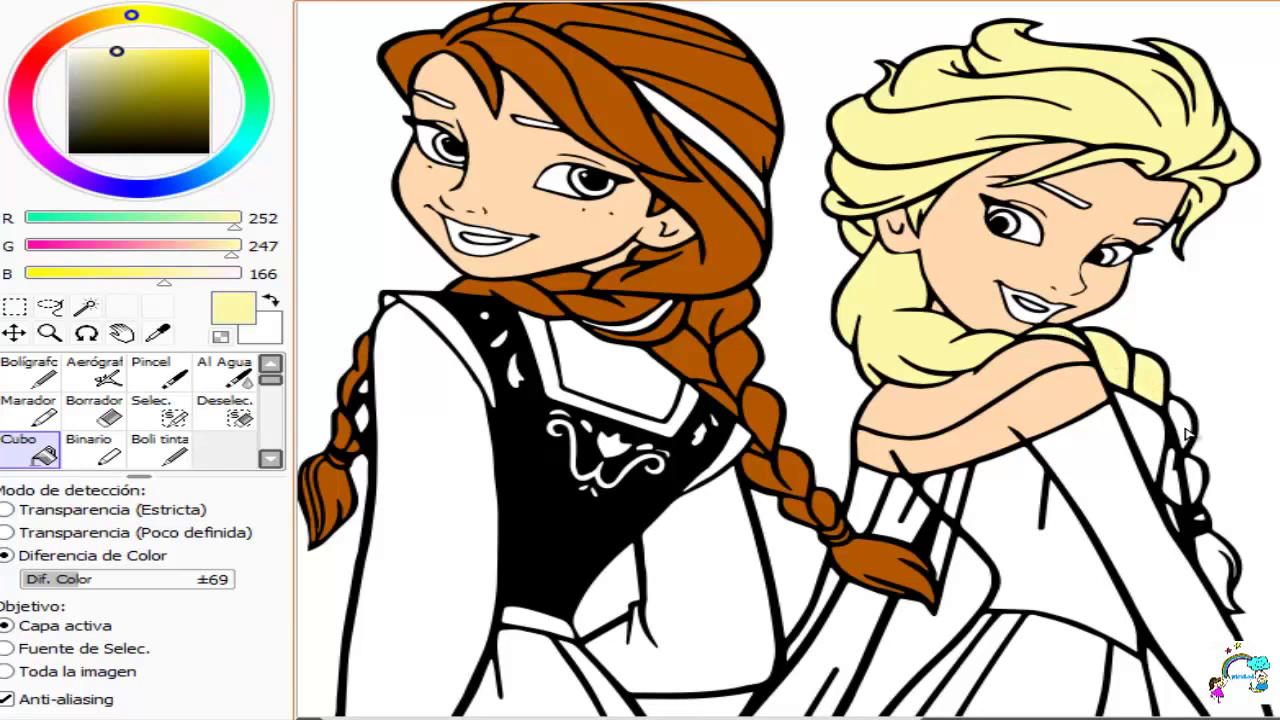
click(1186, 433)
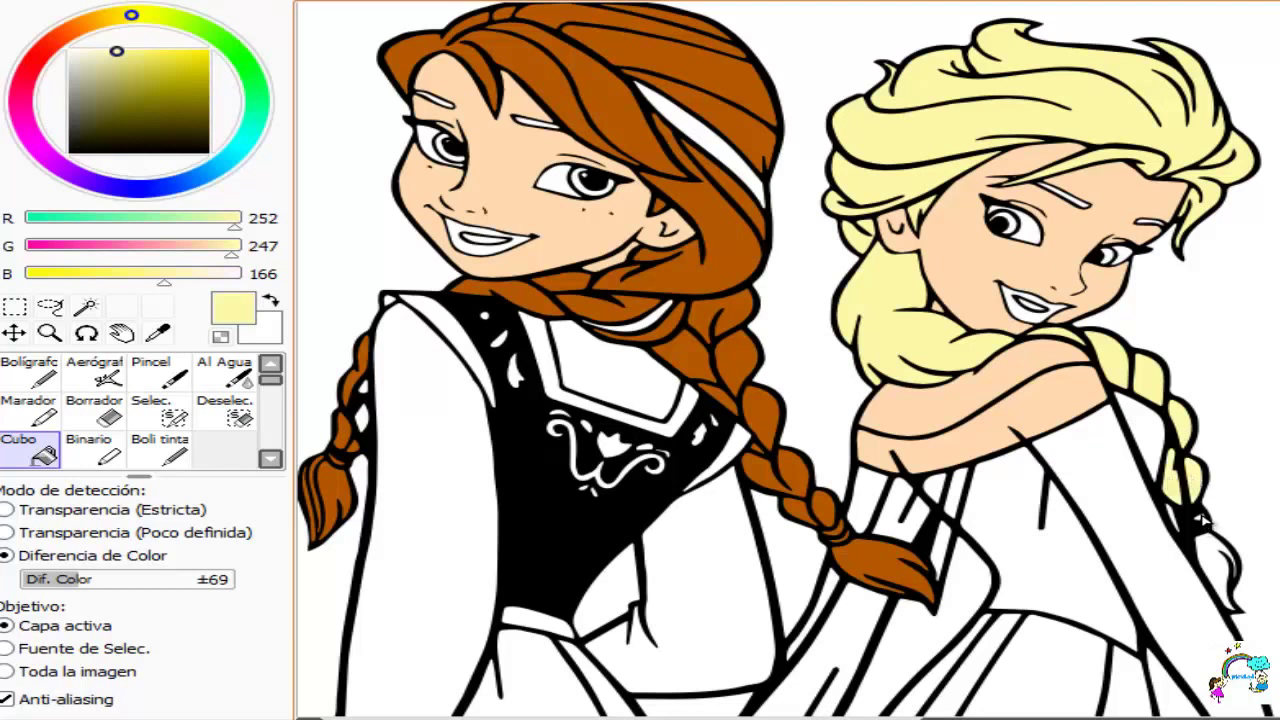
click(1214, 562)
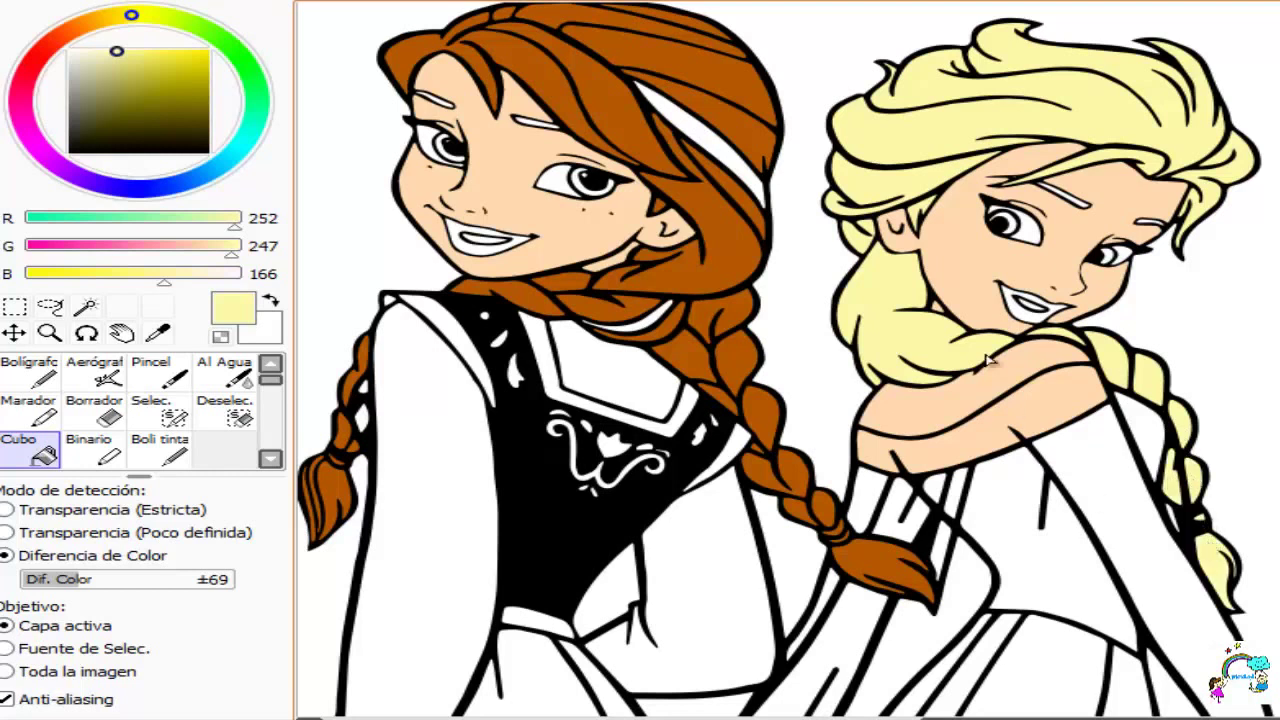
click(748, 173)
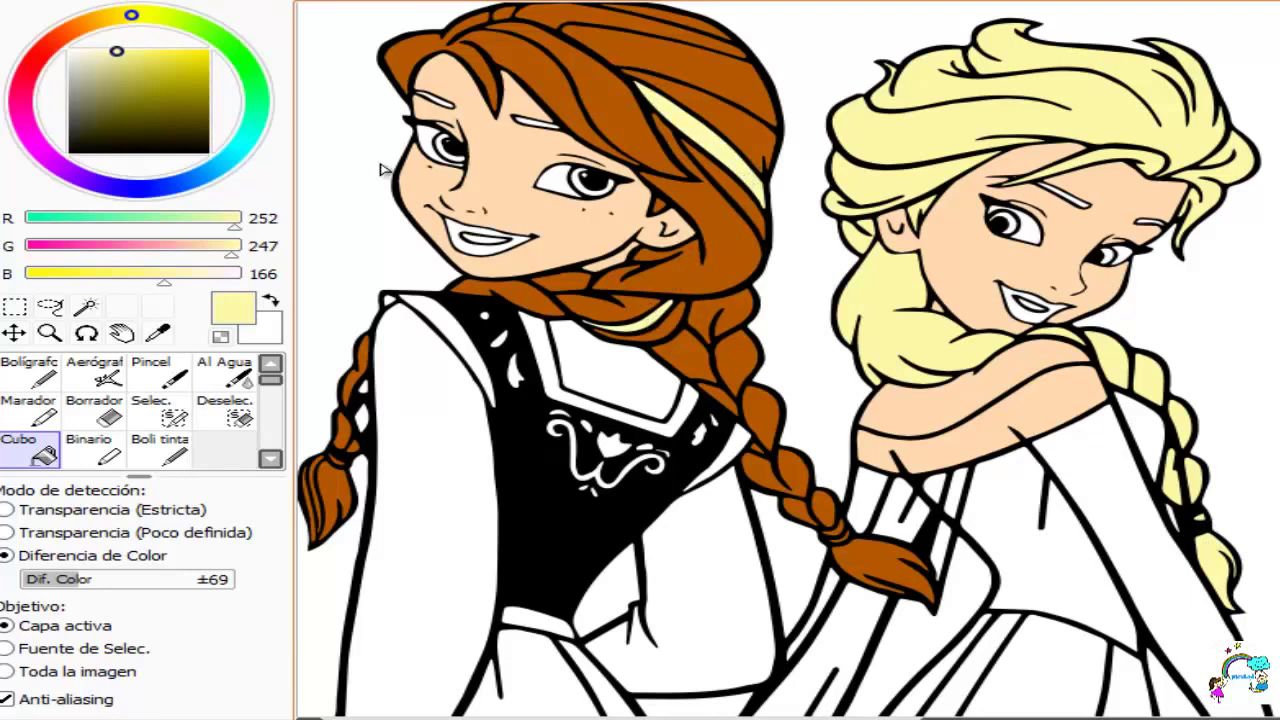
Step: Set the colour to dark brown (RGB 111, 43, 0) and fill both characters' eyebrows
click(88, 20)
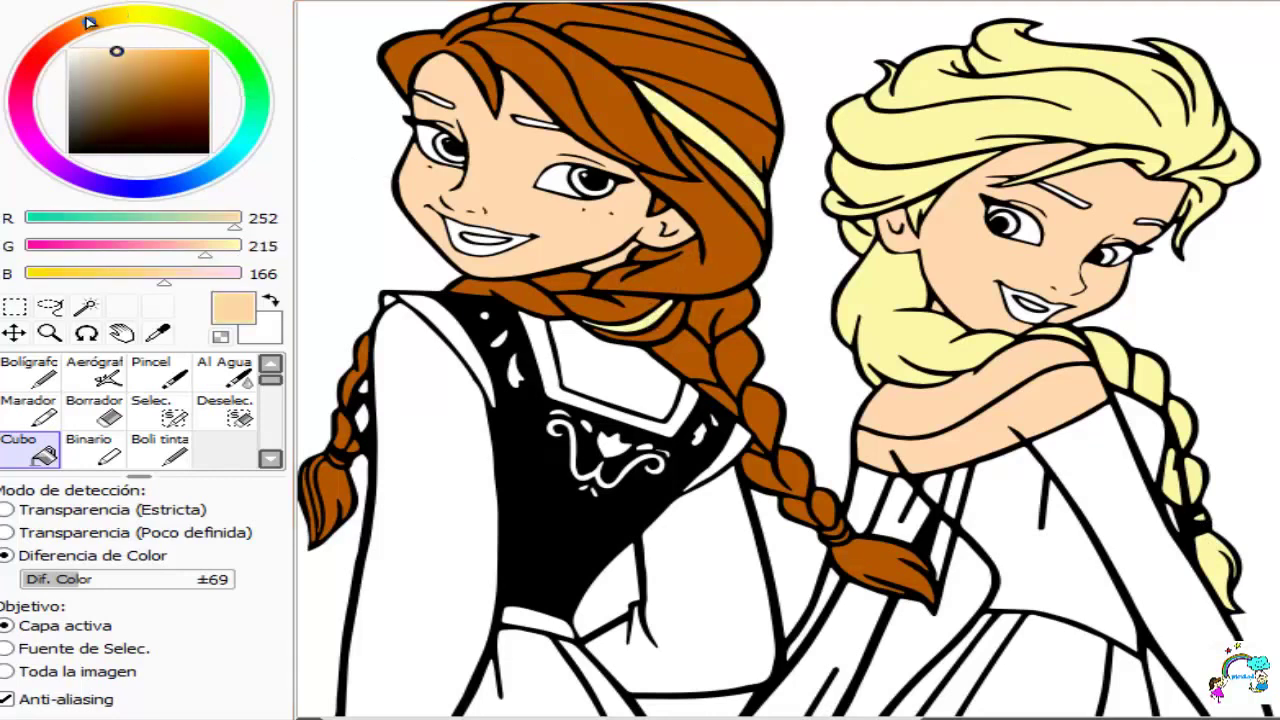
click(195, 107)
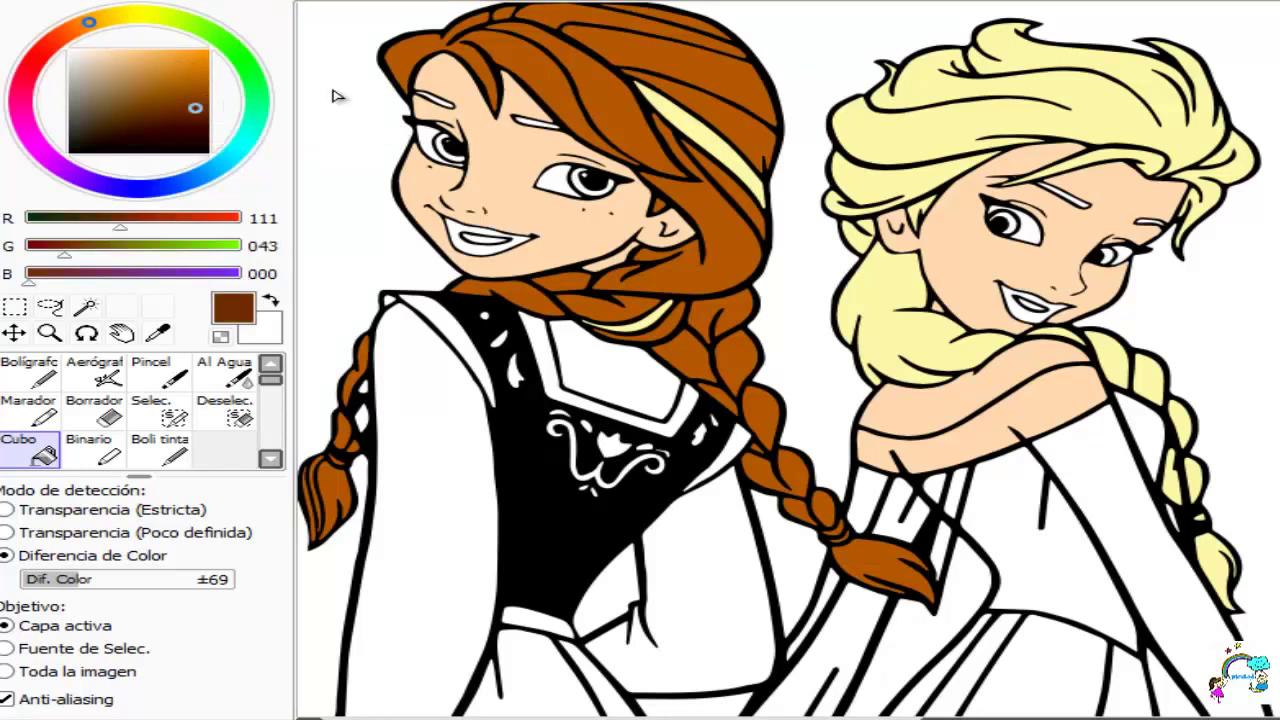
click(445, 104)
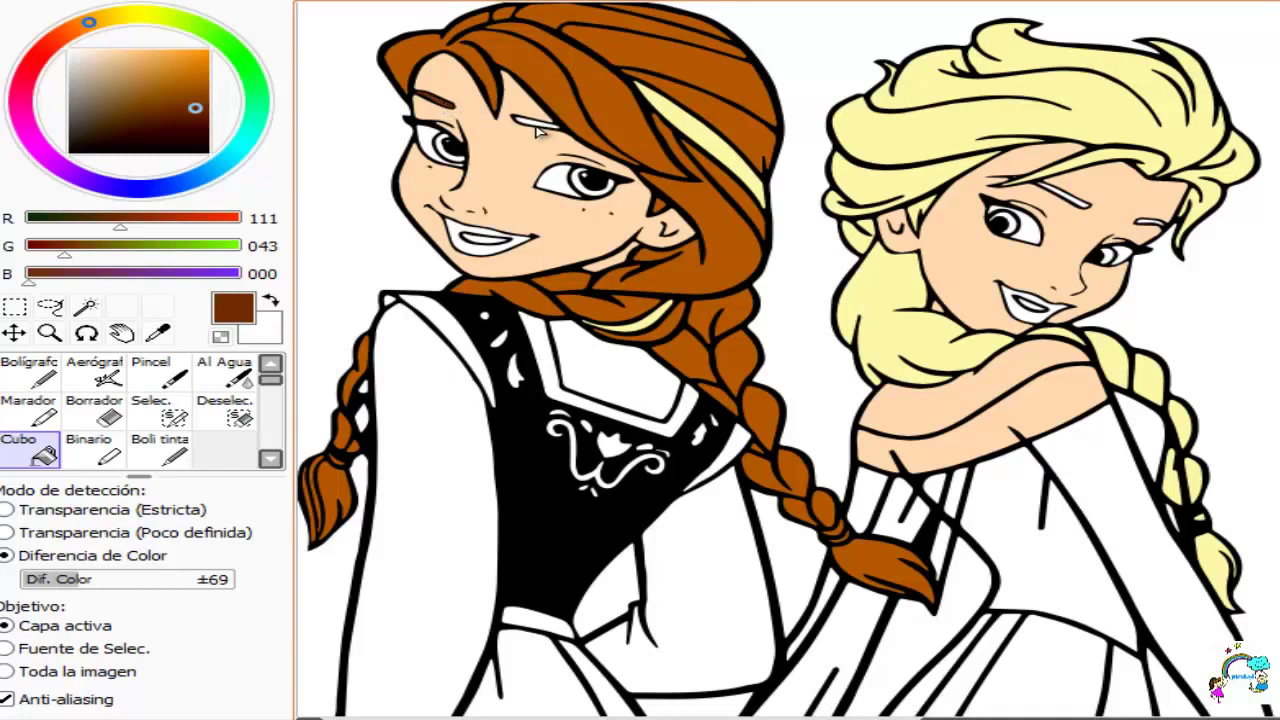
click(535, 123)
click(1080, 203)
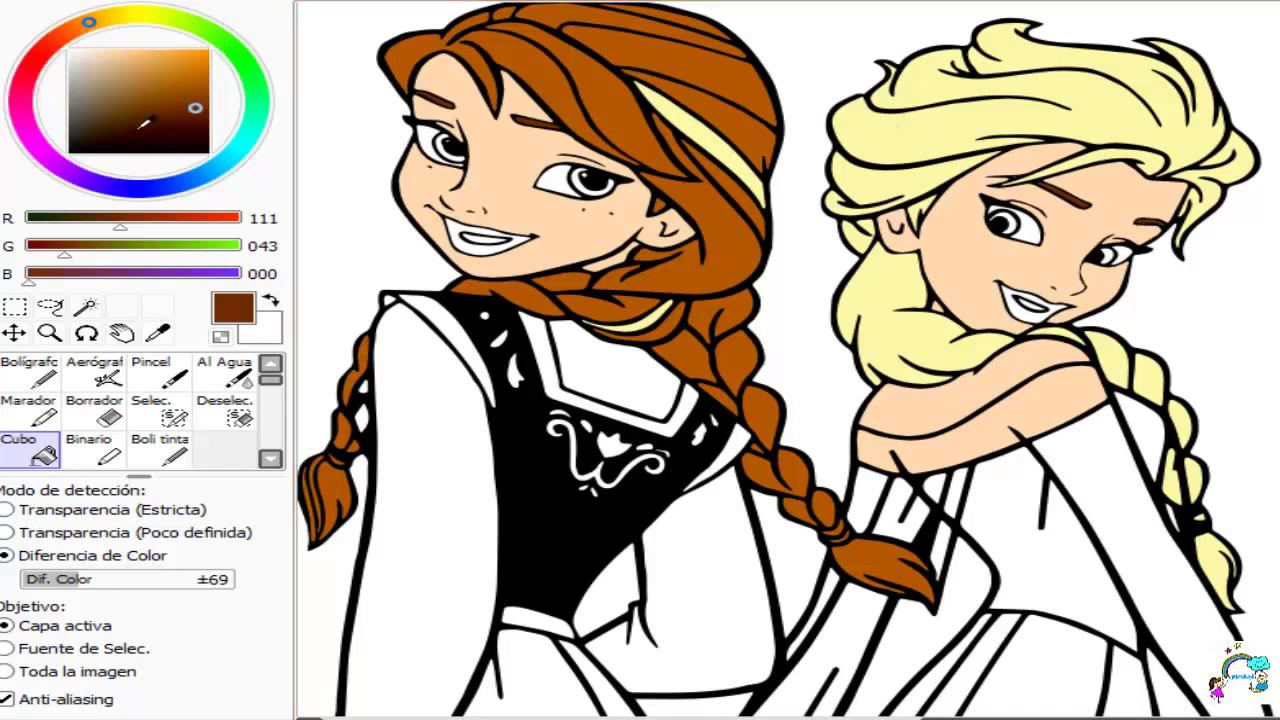
Step: Set the colour to light aqua (RGB 151, 243, 233) and fill the irises of both characters' eyes
click(246, 138)
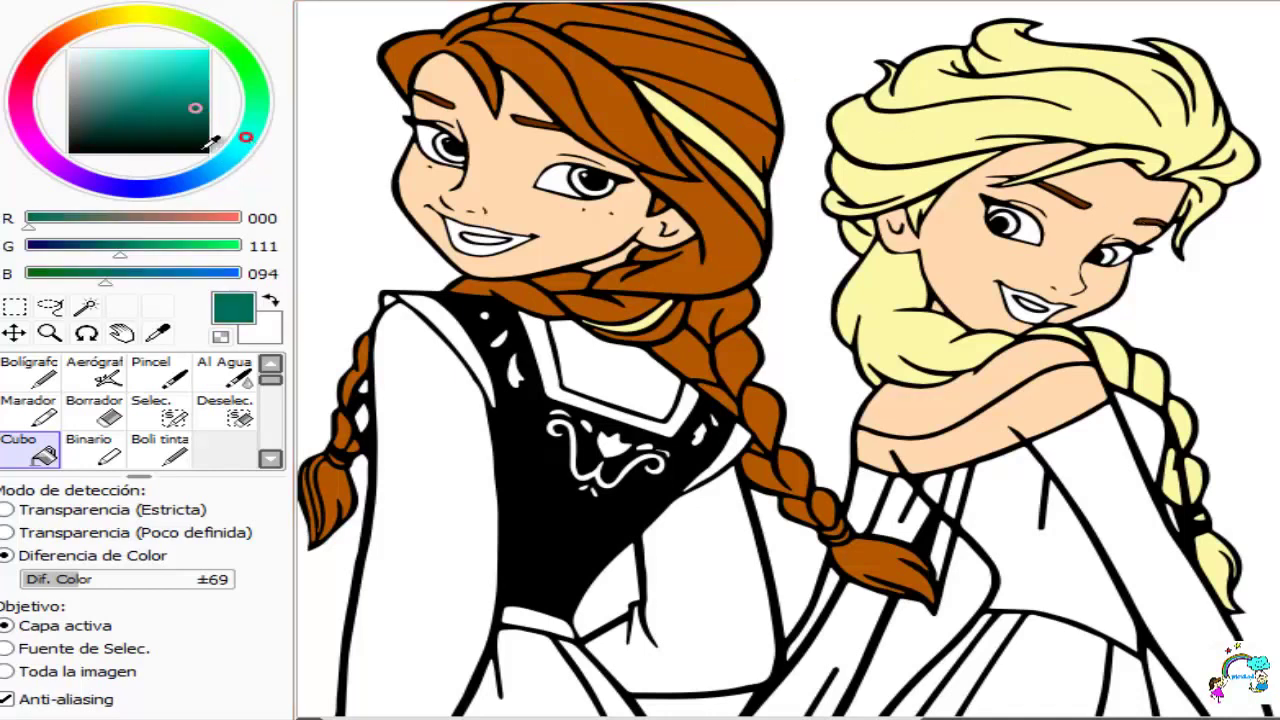
click(120, 55)
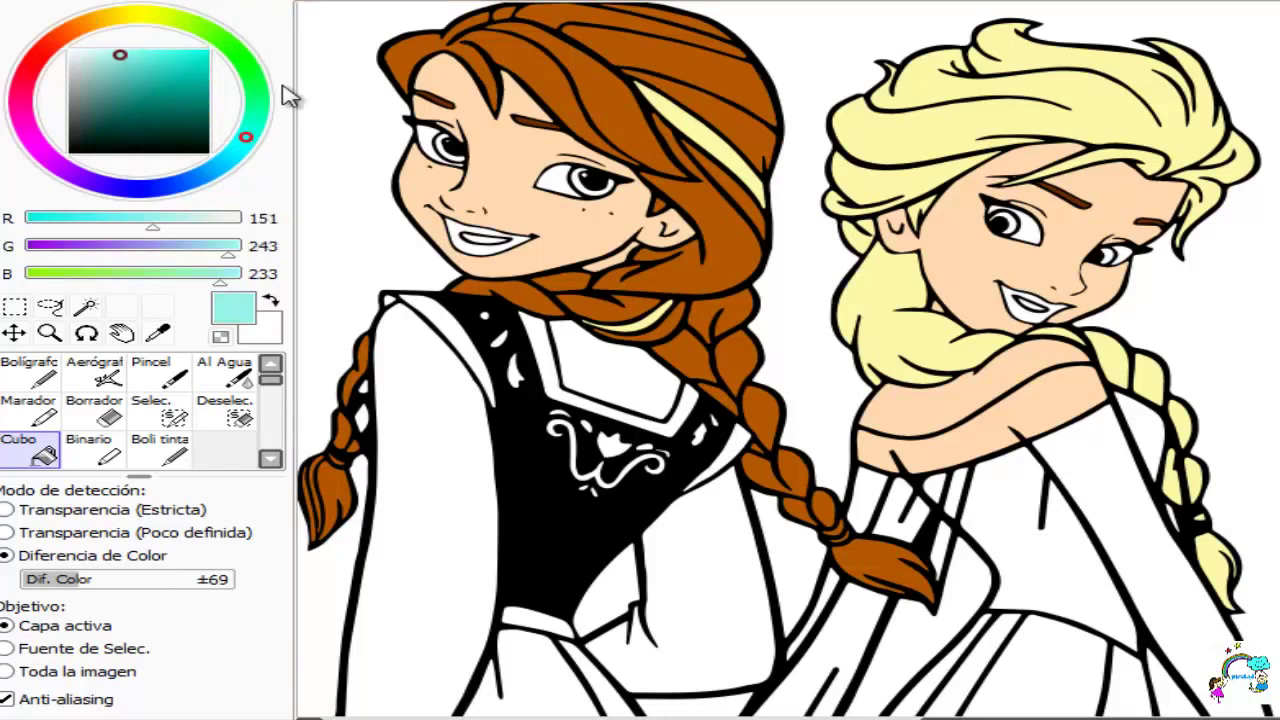
click(452, 157)
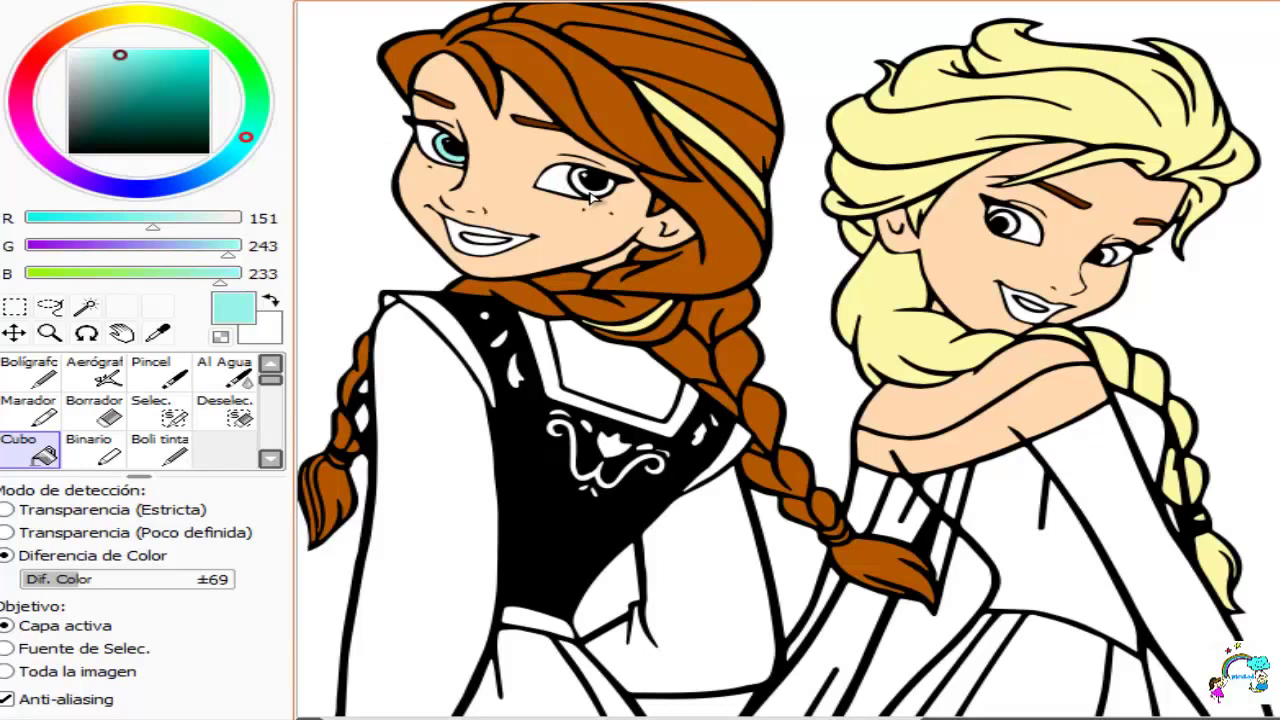
click(590, 193)
click(1008, 224)
Step: Set the colour to light pink (RGB 243, 152, 212) and fill both characters' lips
click(30, 120)
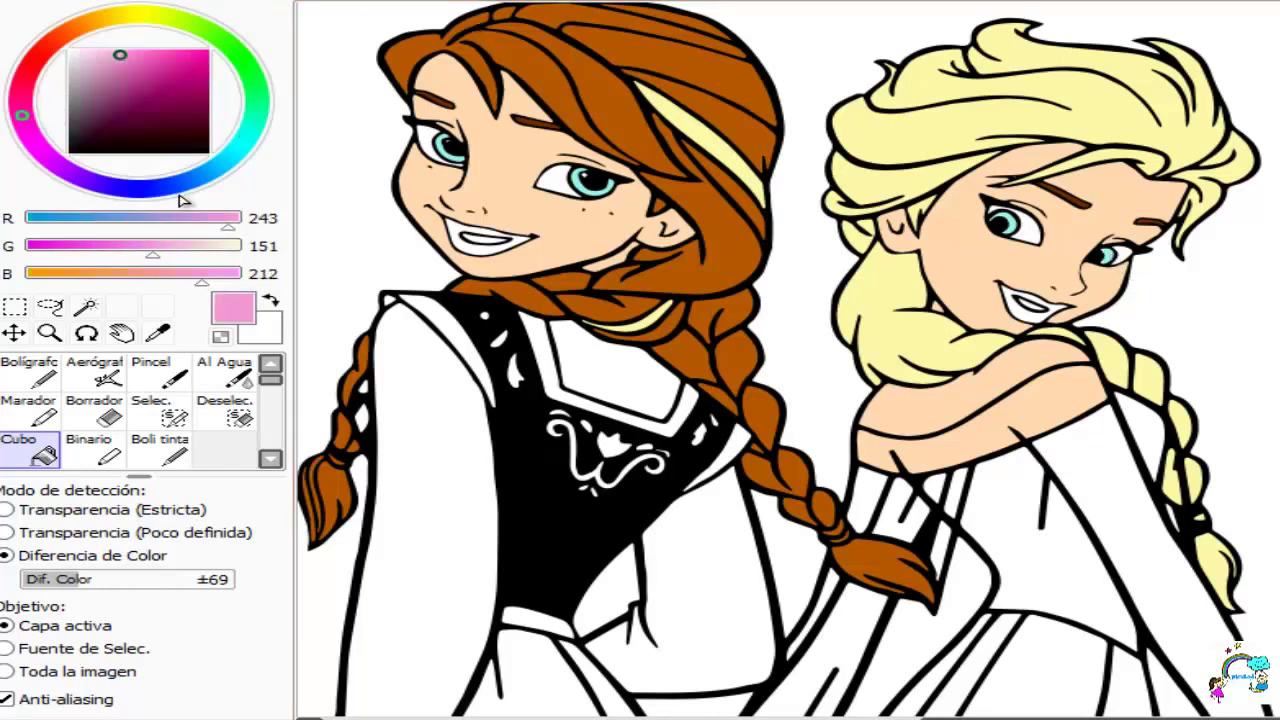
click(153, 245)
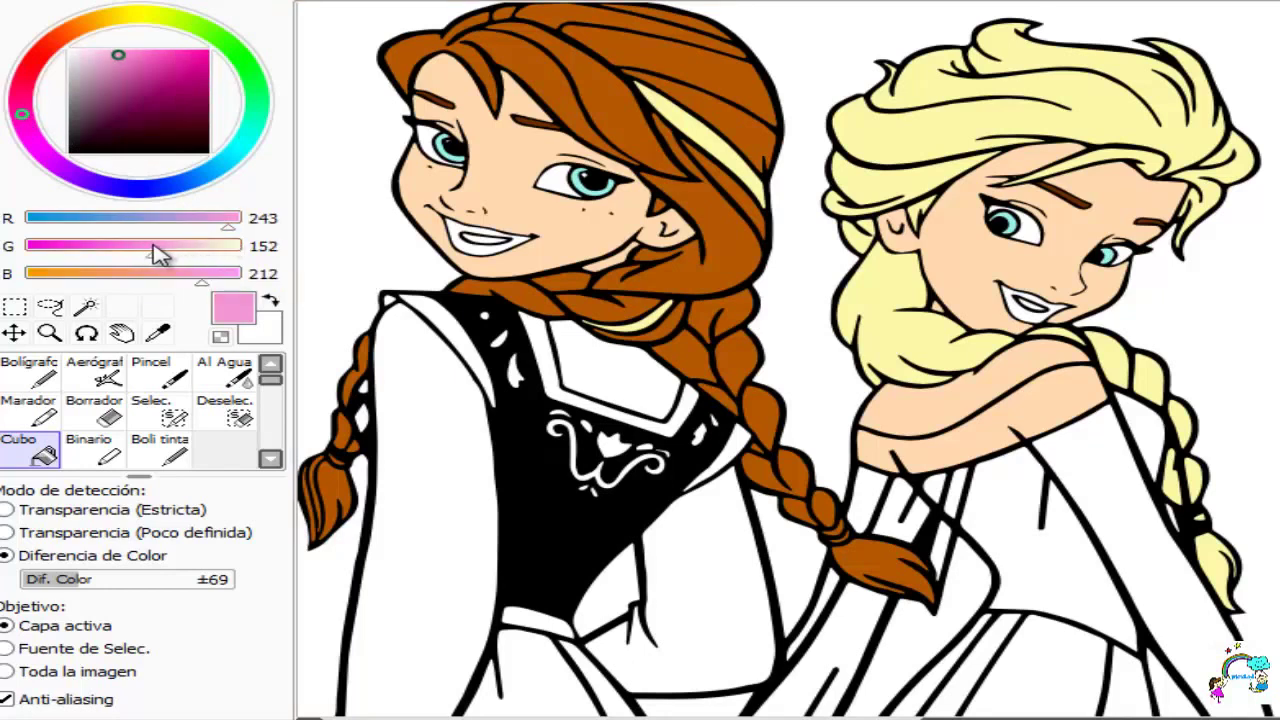
click(486, 252)
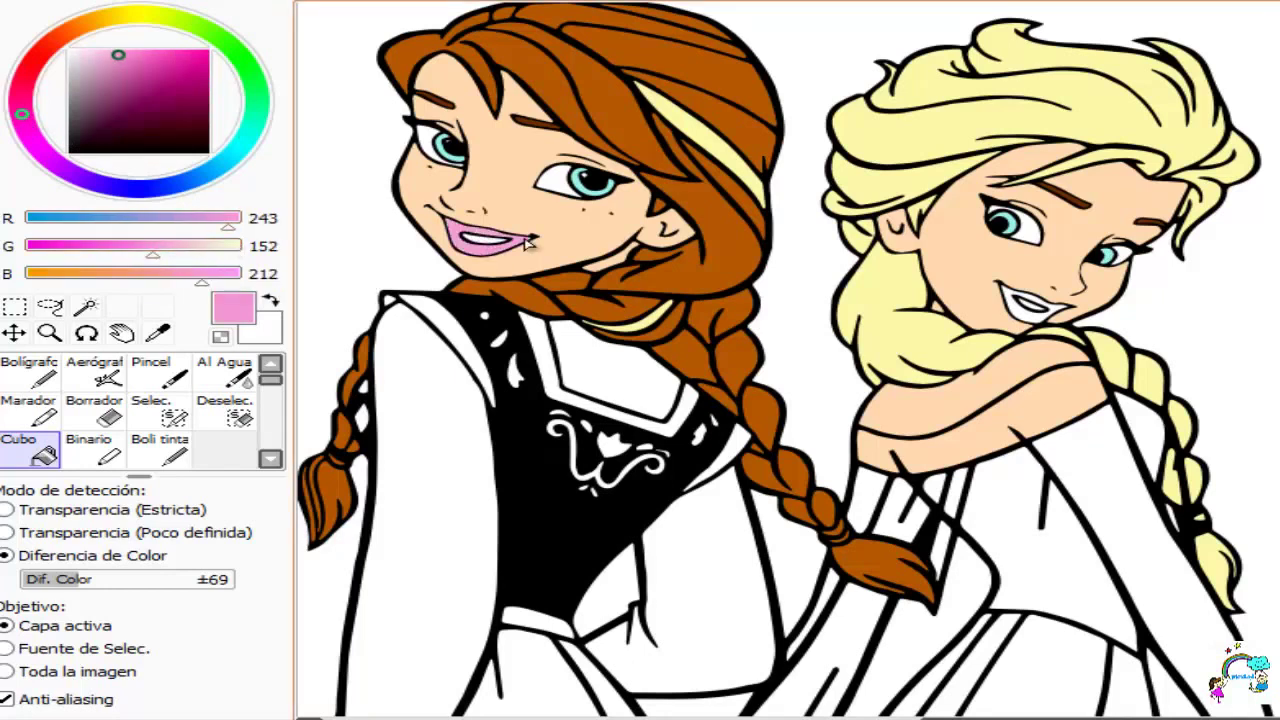
click(1024, 311)
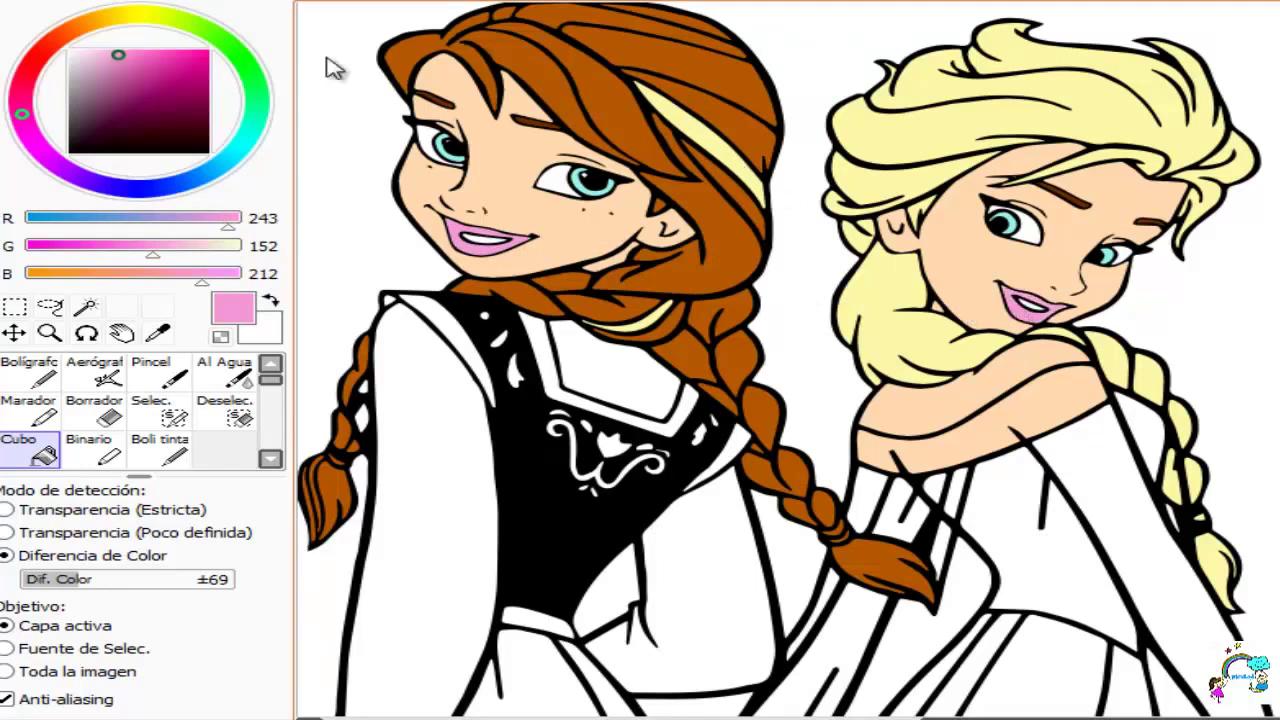
Step: Set the colour to very light aqua (RGB 199, 255, 249) and fill Elsa's bodice, the sleeve beside her braid and her skirt
click(205, 173)
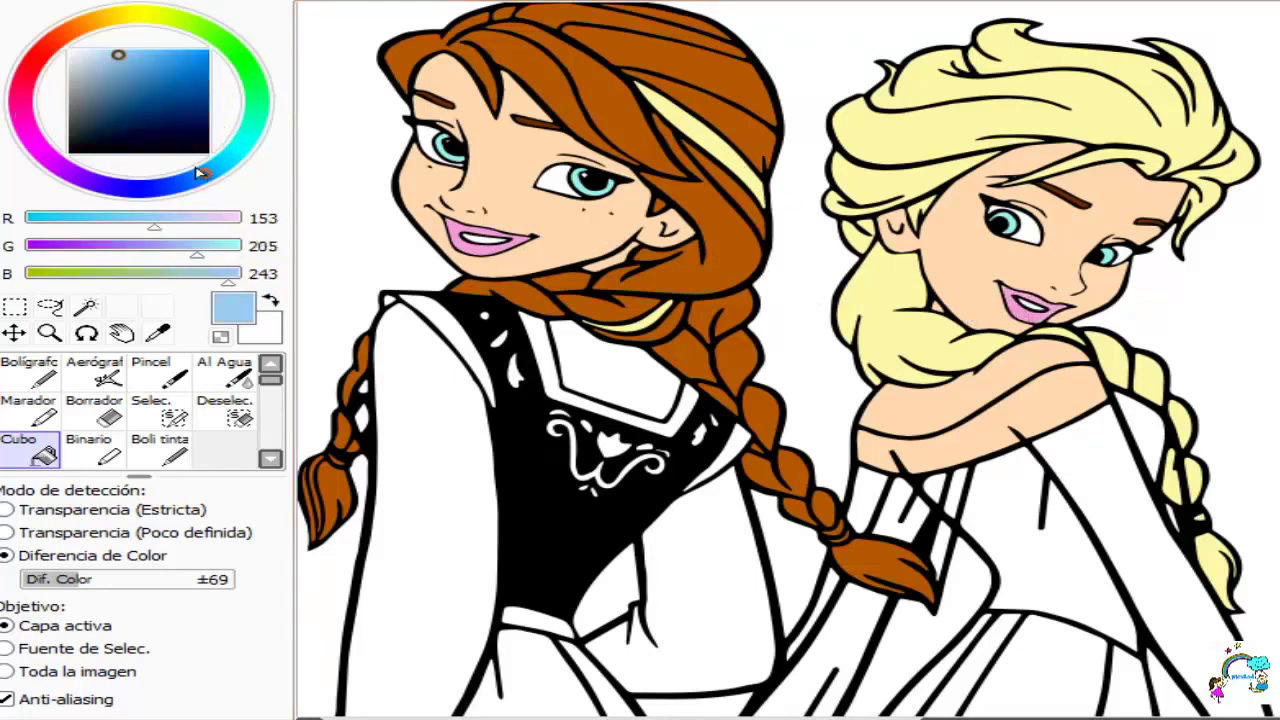
click(247, 136)
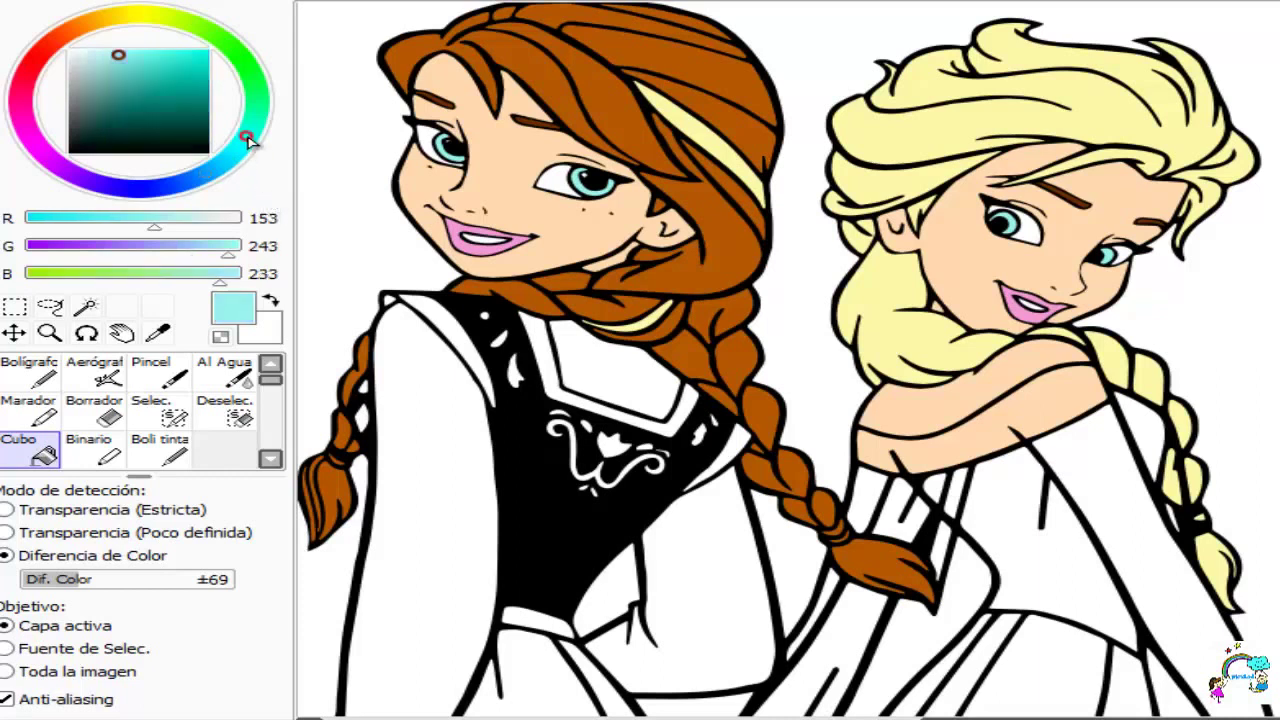
click(101, 48)
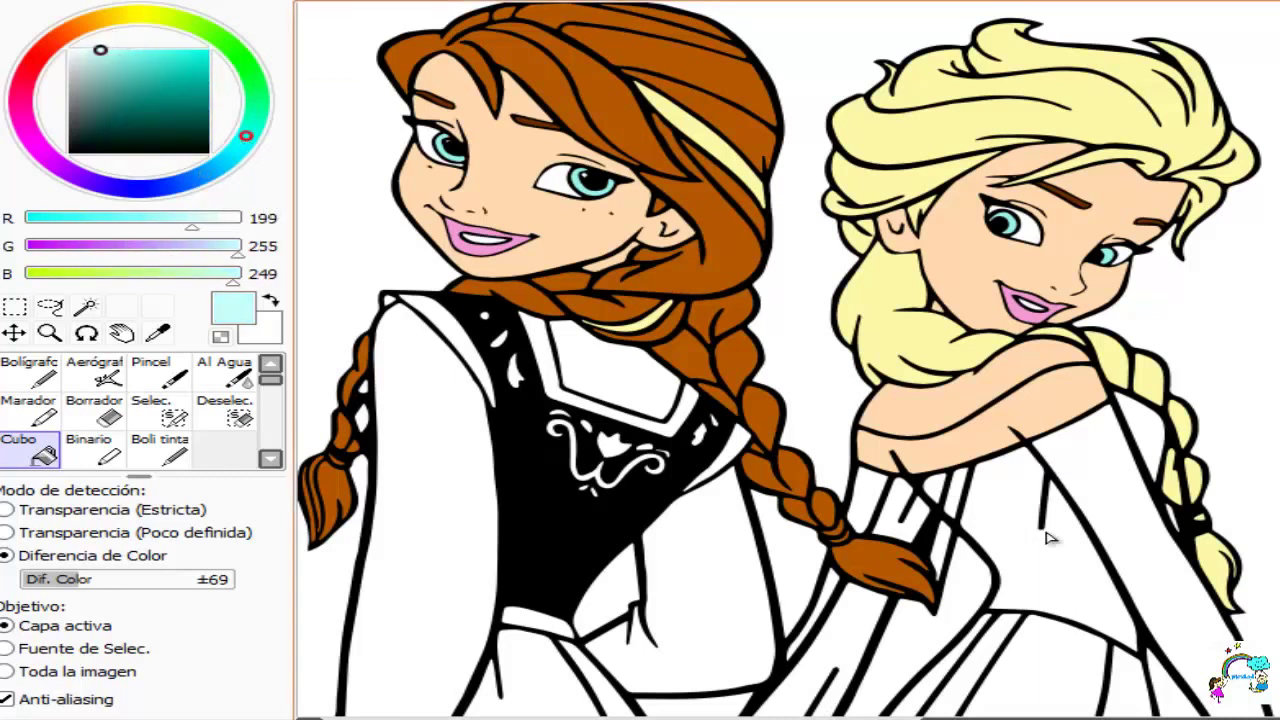
click(1058, 562)
click(1119, 520)
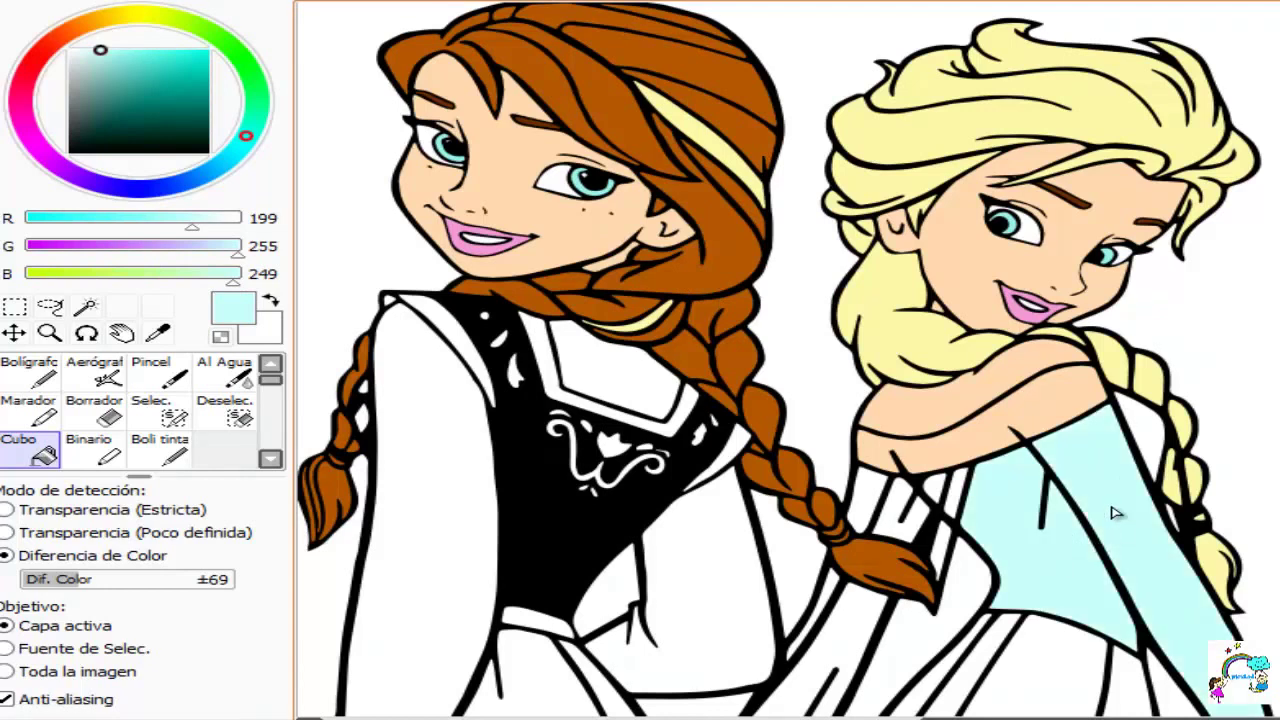
click(1153, 449)
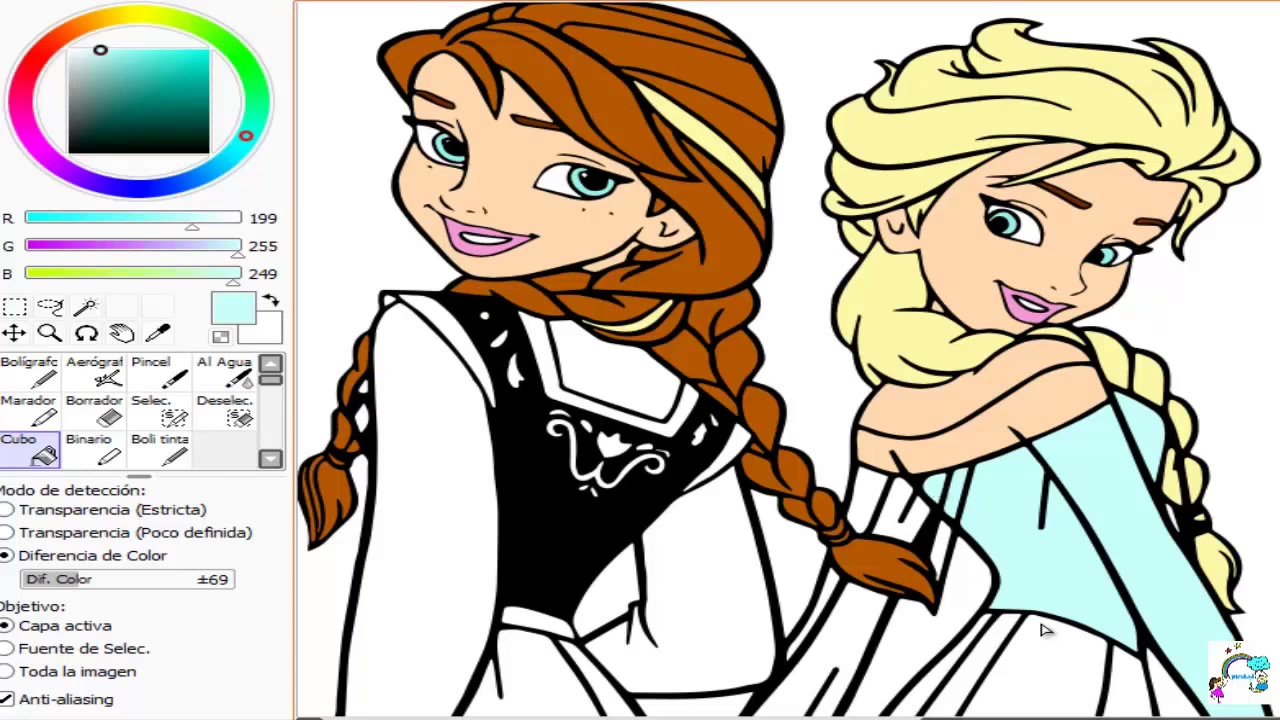
click(1068, 666)
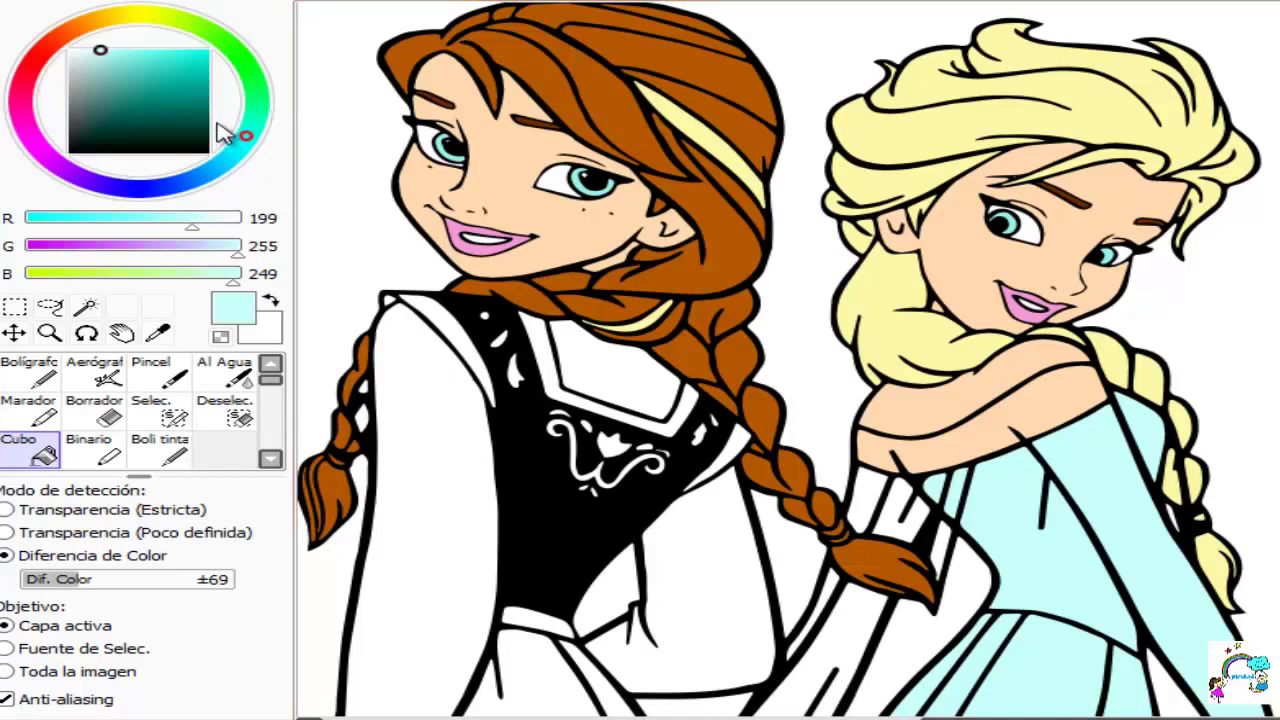
Step: Fill Anna's sleeves and neckline panel with turquoise (RGB 88, 228, 213) and her skirt with blue (RGB 88, 180, 228)
click(149, 59)
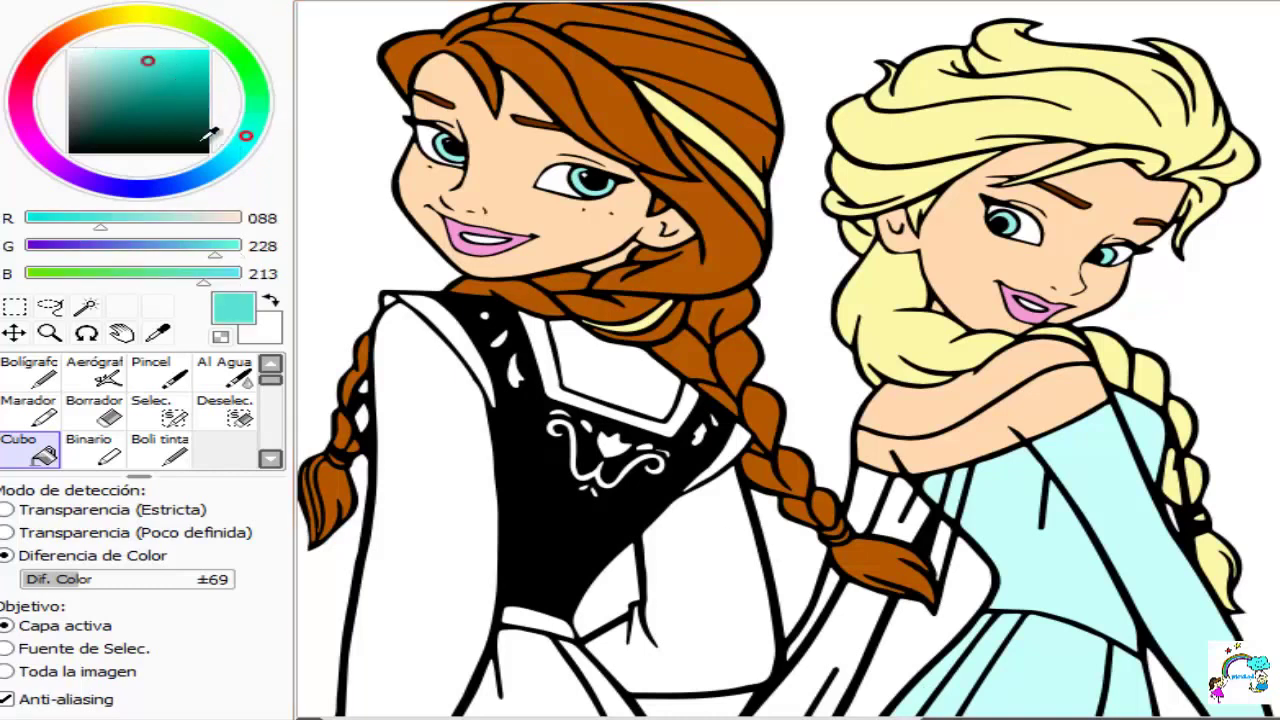
click(435, 452)
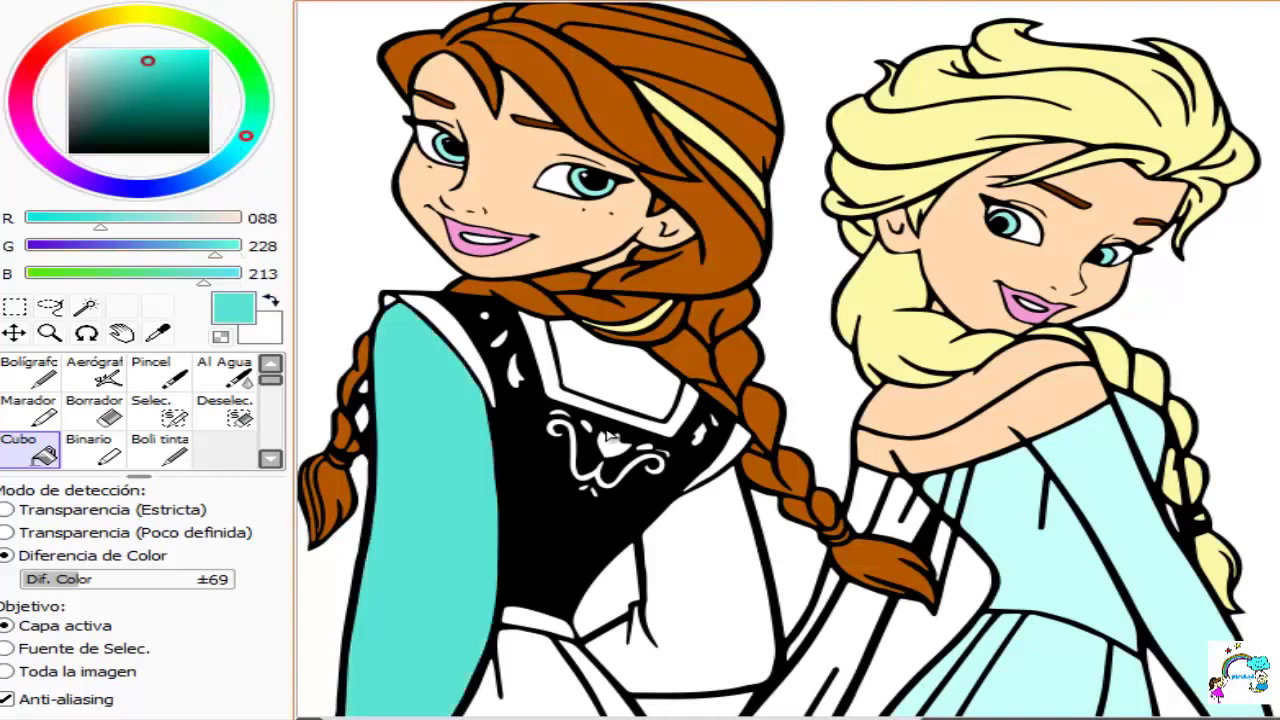
click(638, 398)
click(714, 532)
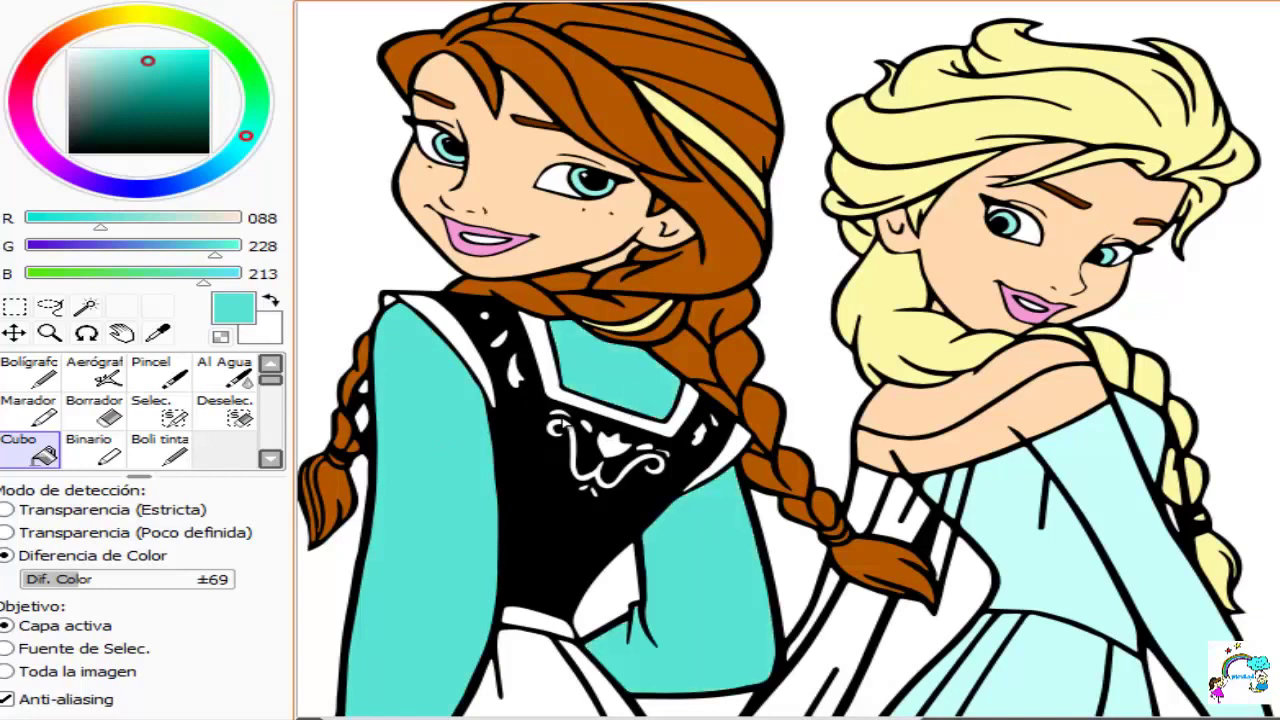
click(212, 171)
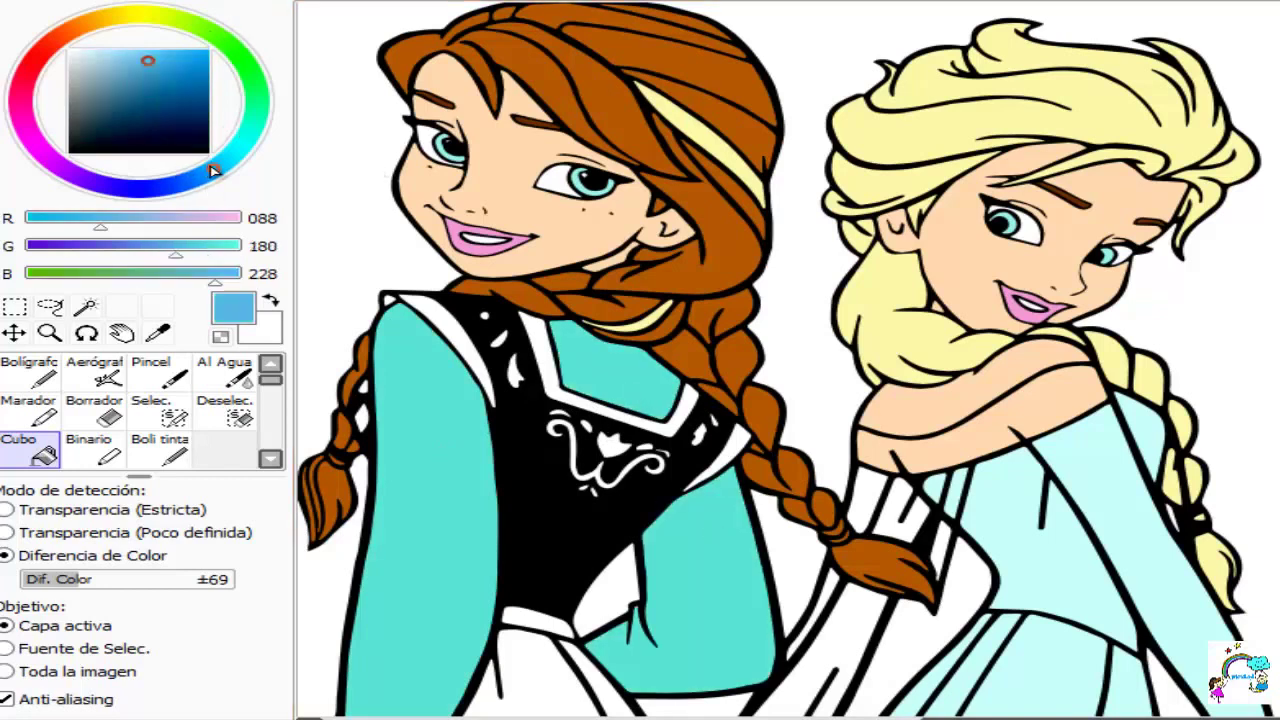
click(553, 685)
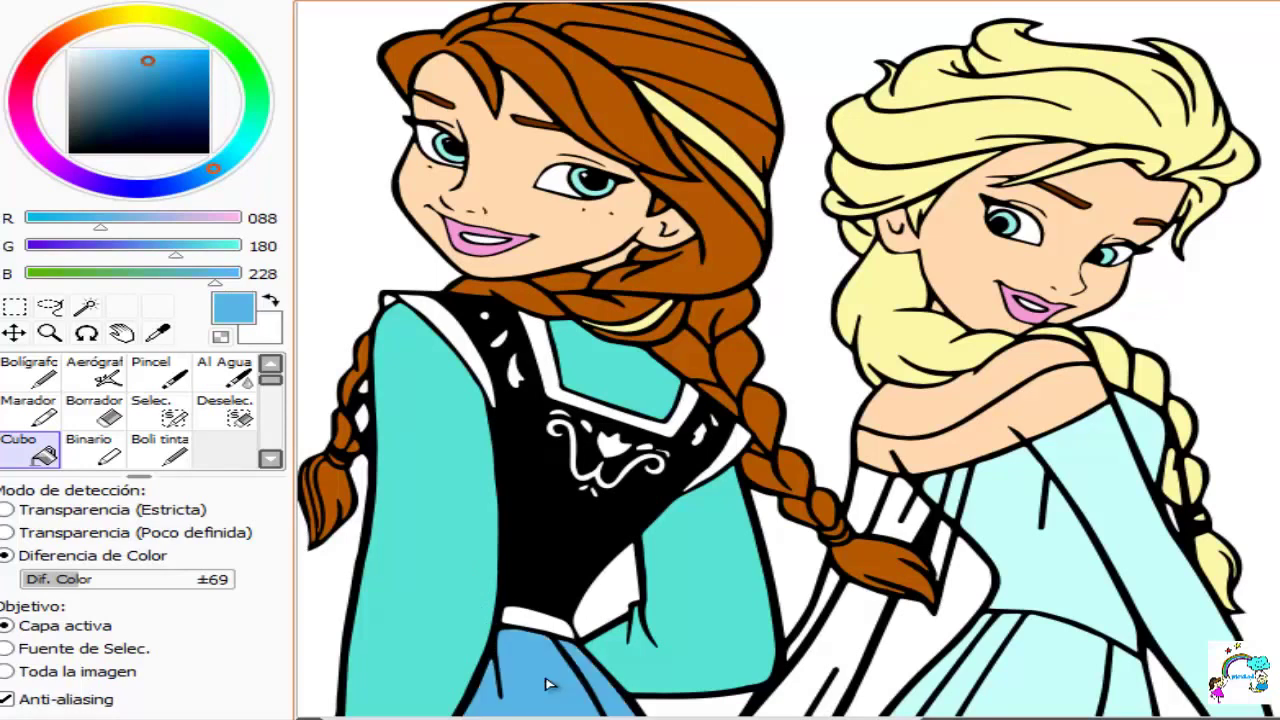
Step: Set the colour to bright yellow (RGB 230, 240, 9) and fill Anna's shoulder trims, neckline border and waistband
click(147, 14)
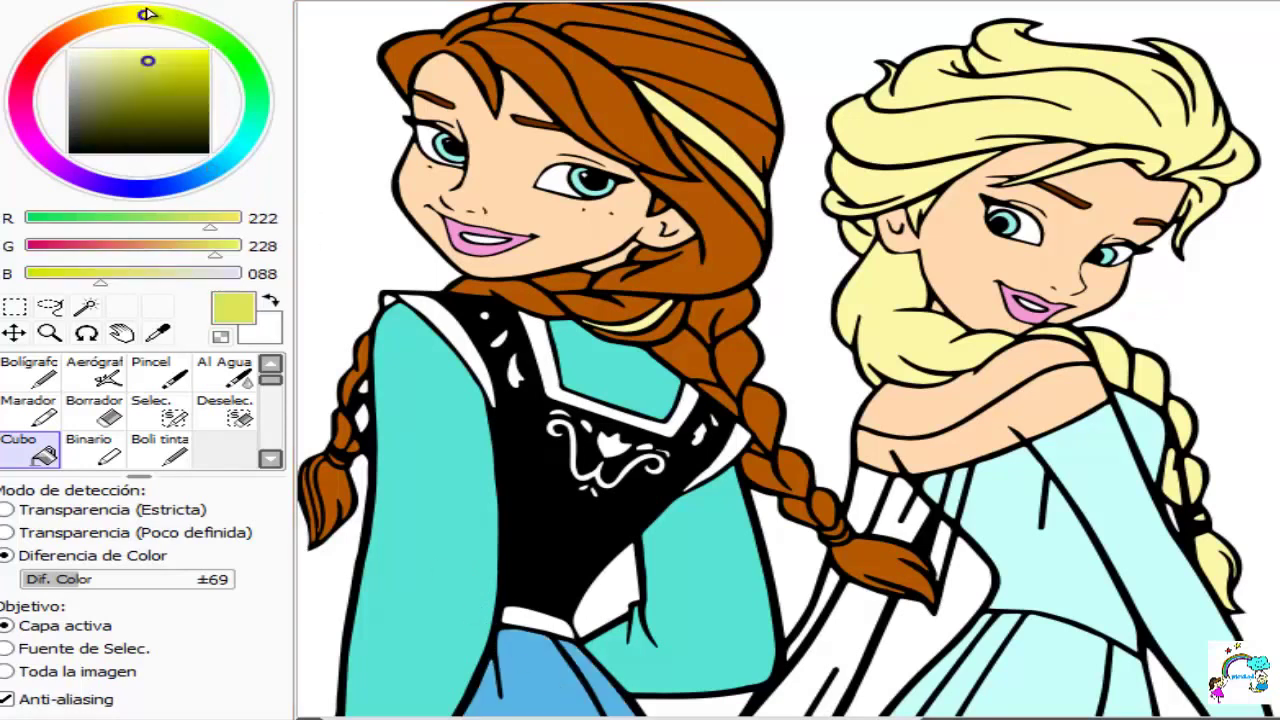
click(201, 55)
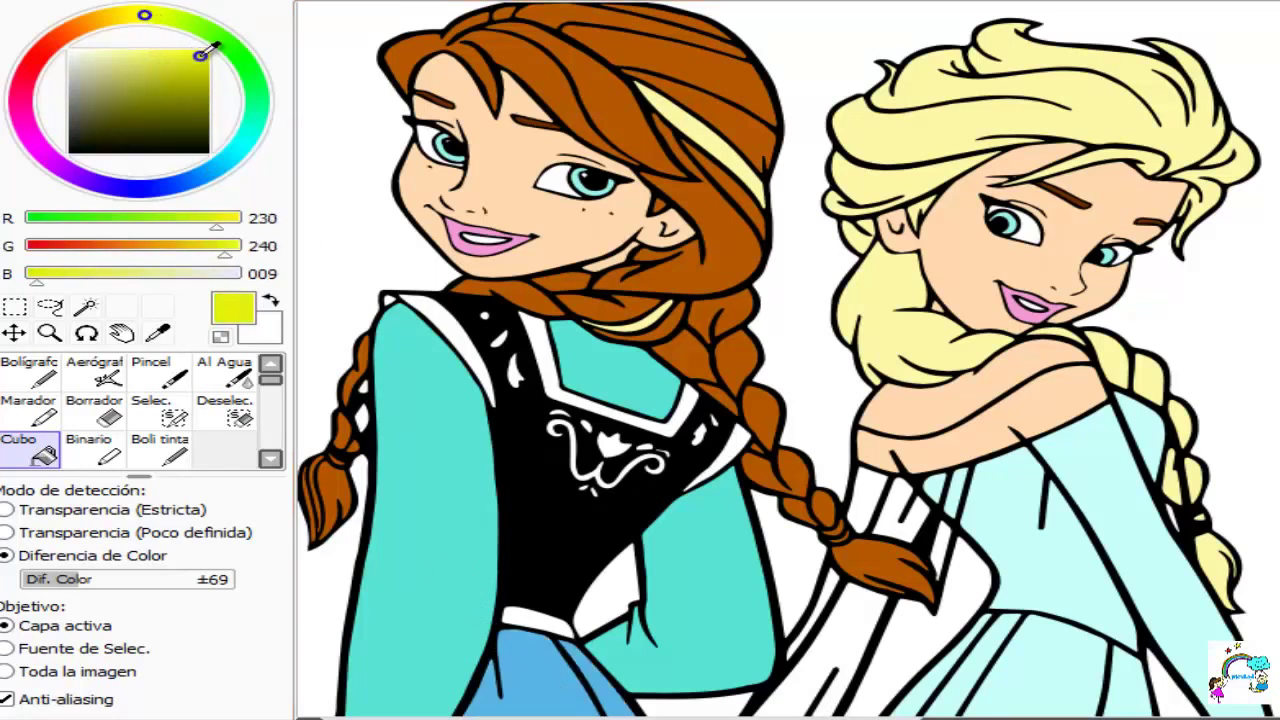
click(436, 312)
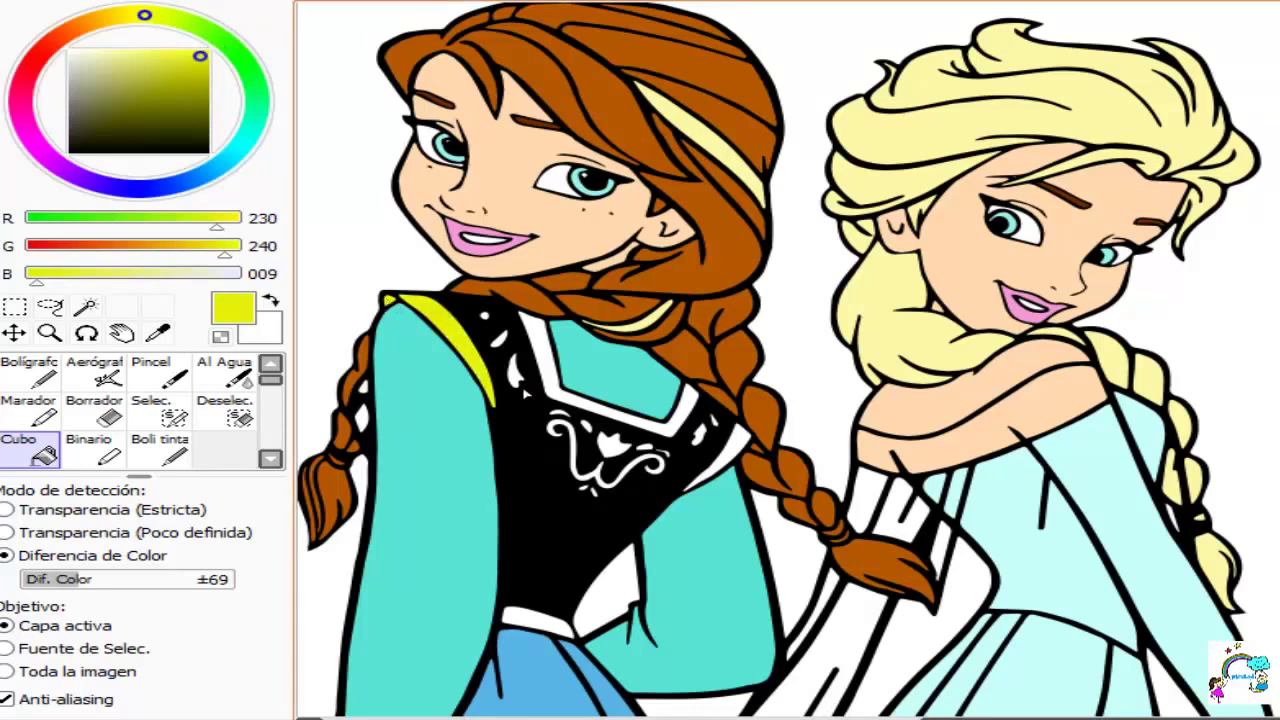
click(566, 401)
click(737, 451)
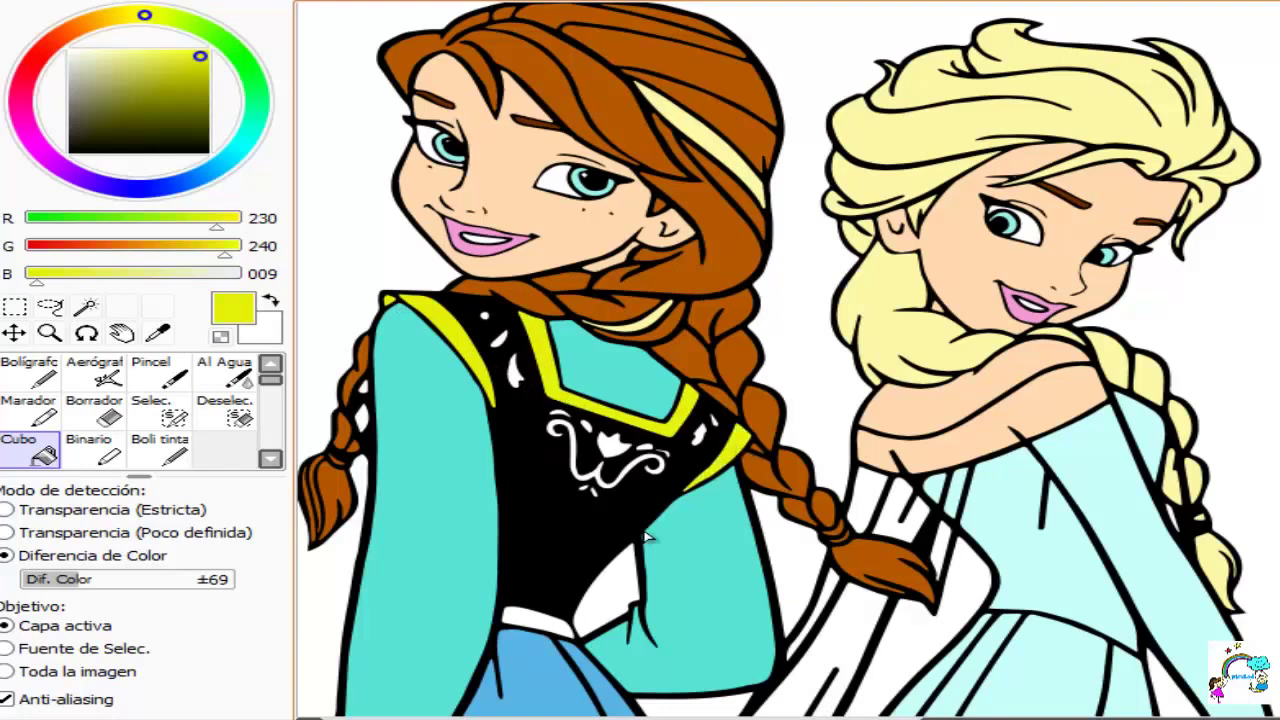
click(543, 627)
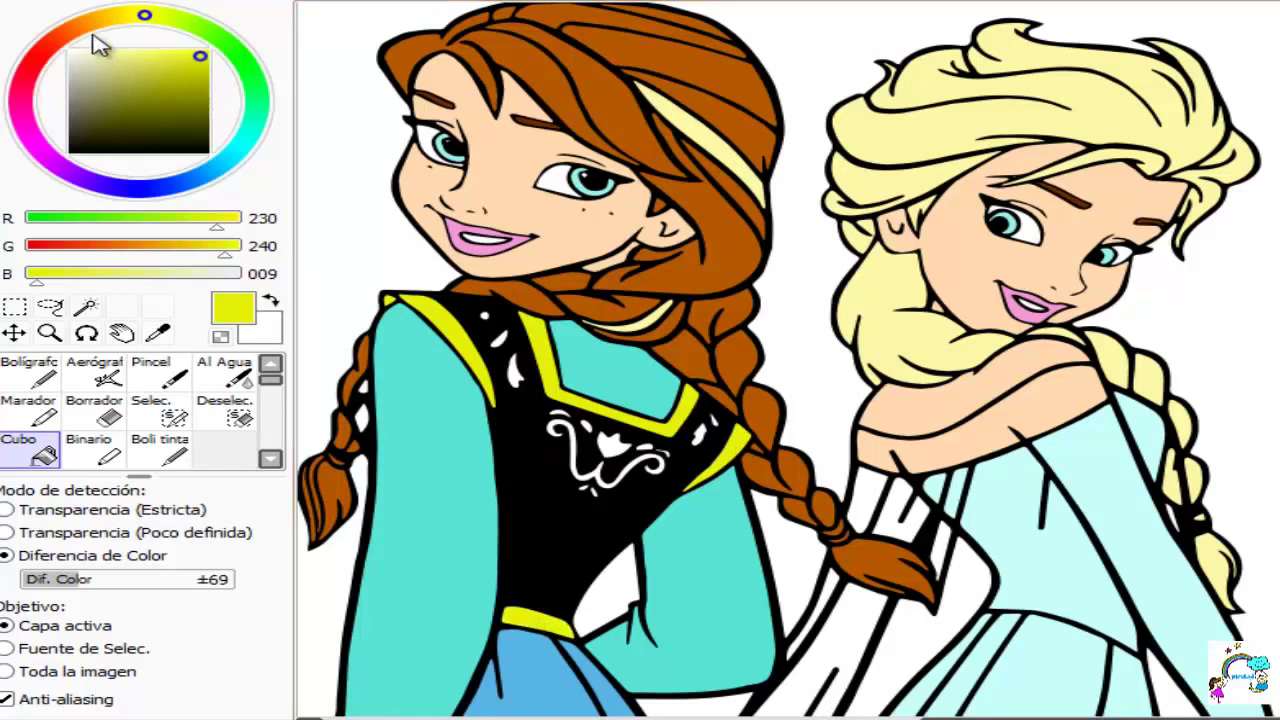
Step: Set the colour to icy blue (RGB 214, 248, 249) and fill Elsa's remaining sleeve beside Anna's braid and the cape areas around her dress
click(254, 118)
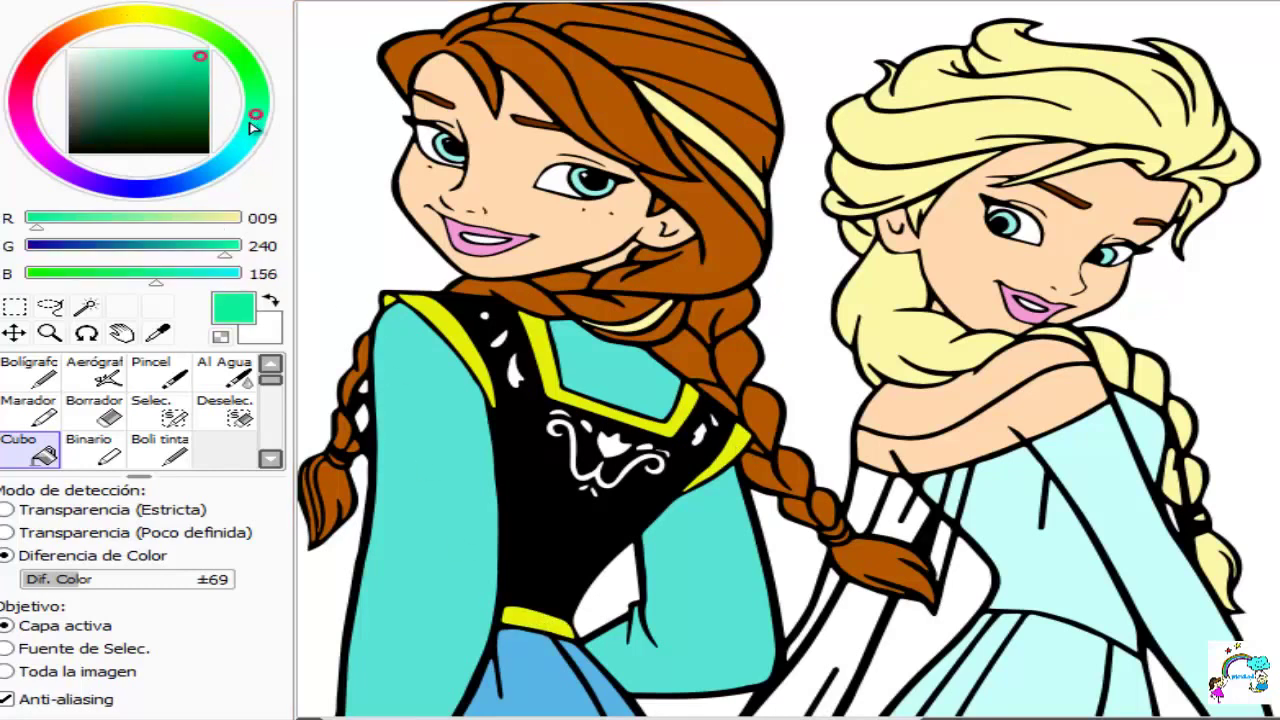
mouse_move(254, 122)
mouse_down()
mouse_move(195, 24)
mouse_move(84, 24)
mouse_up()
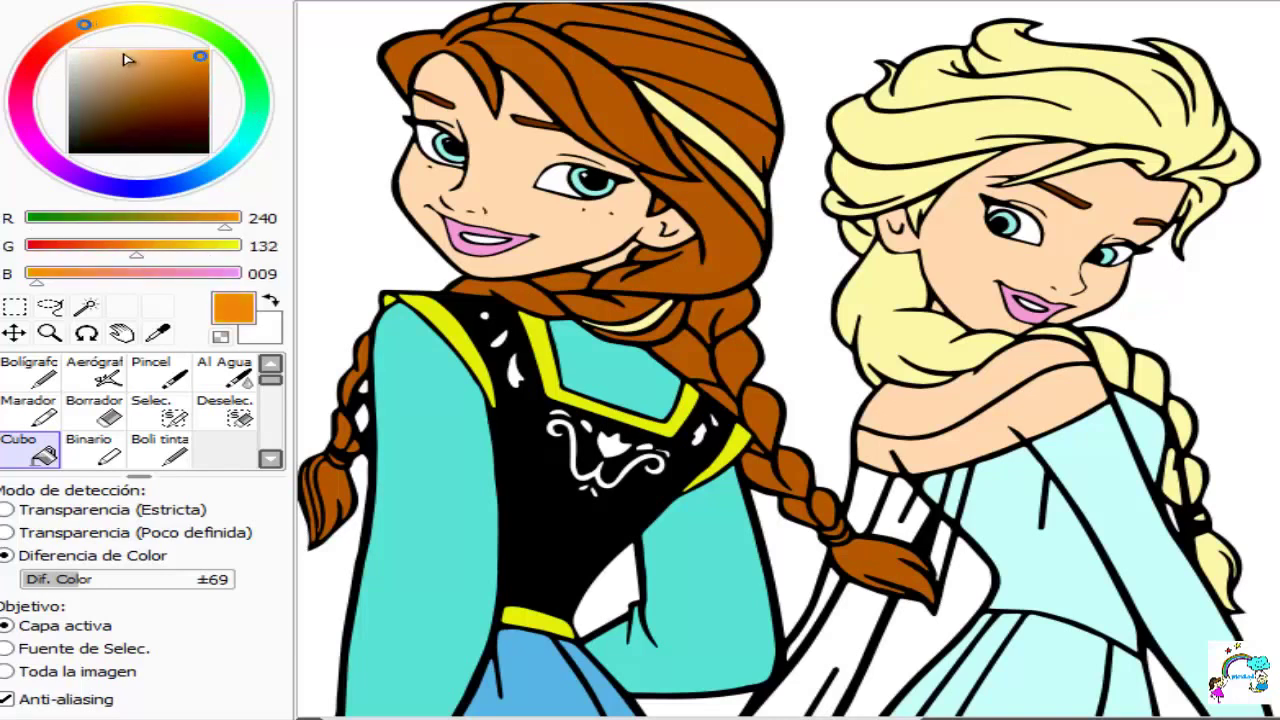
drag(236, 151, 230, 143)
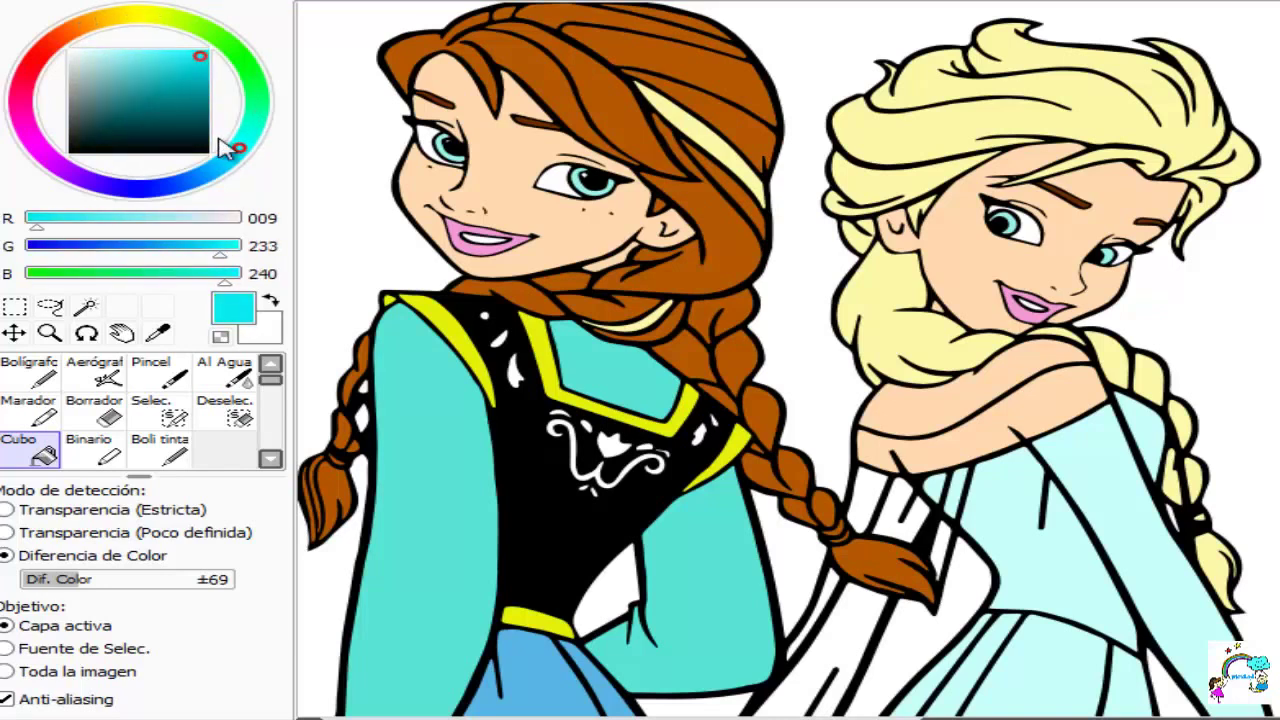
click(90, 49)
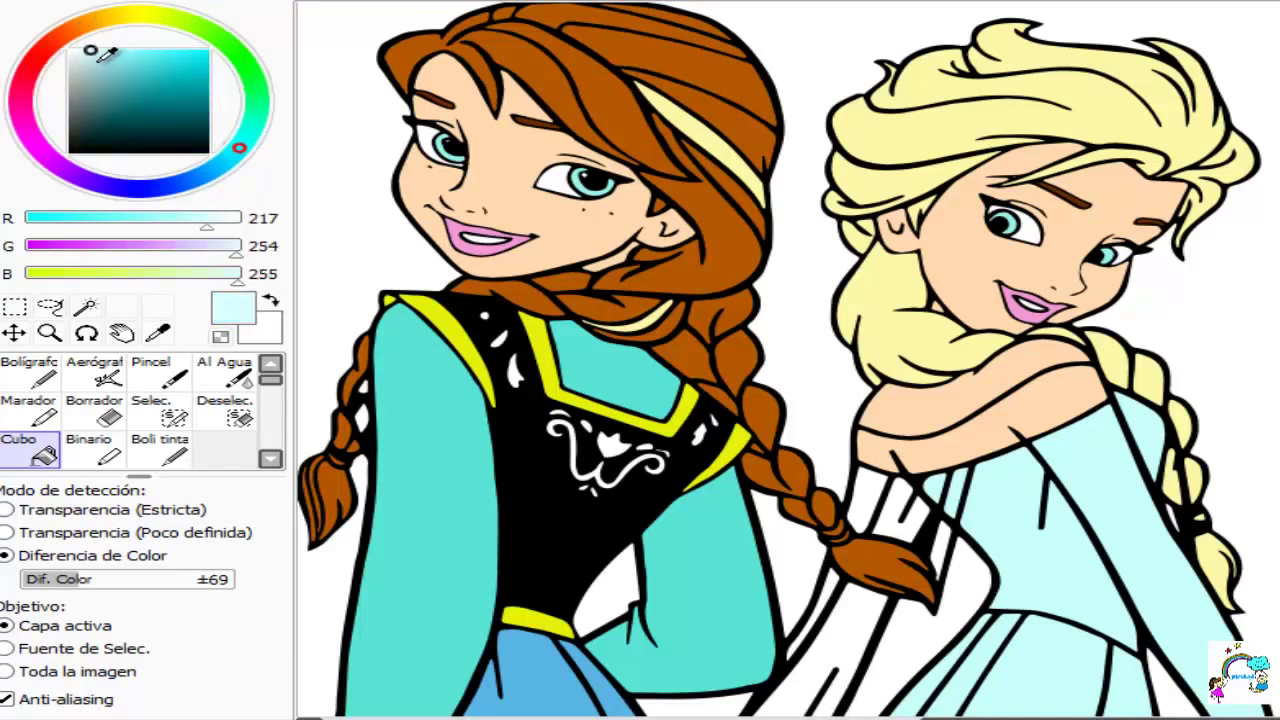
drag(91, 49, 88, 52)
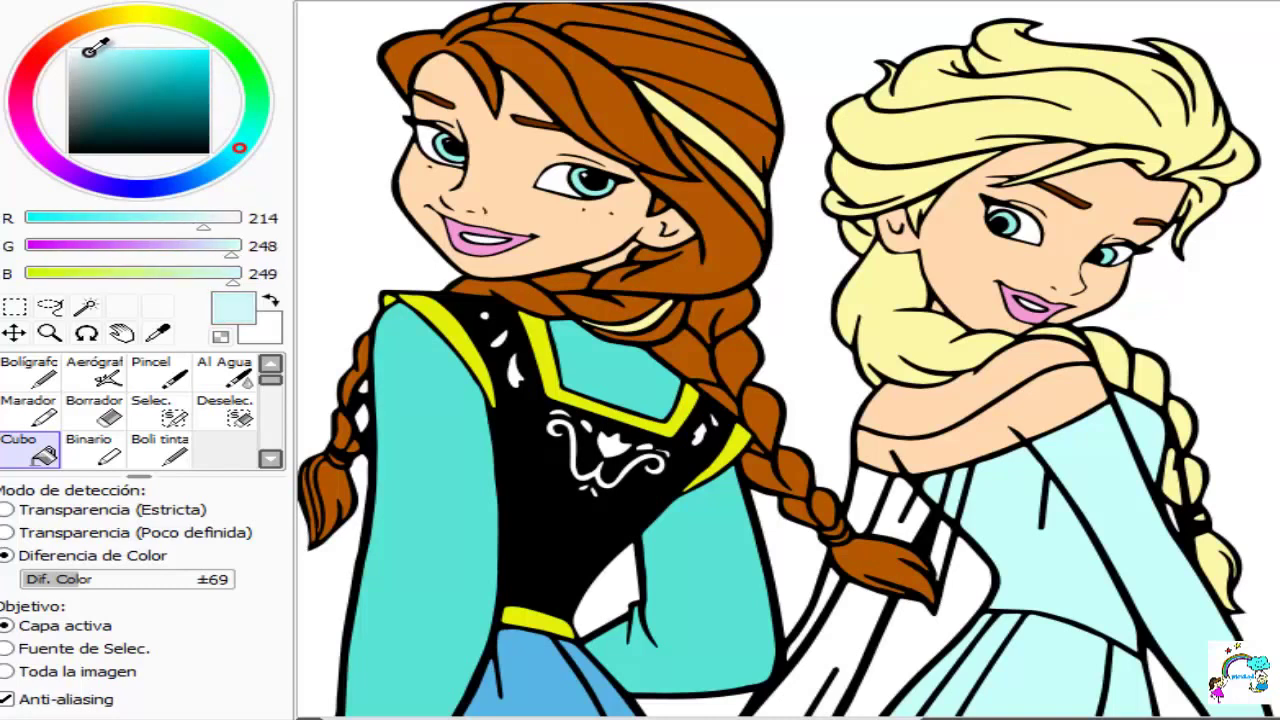
click(851, 648)
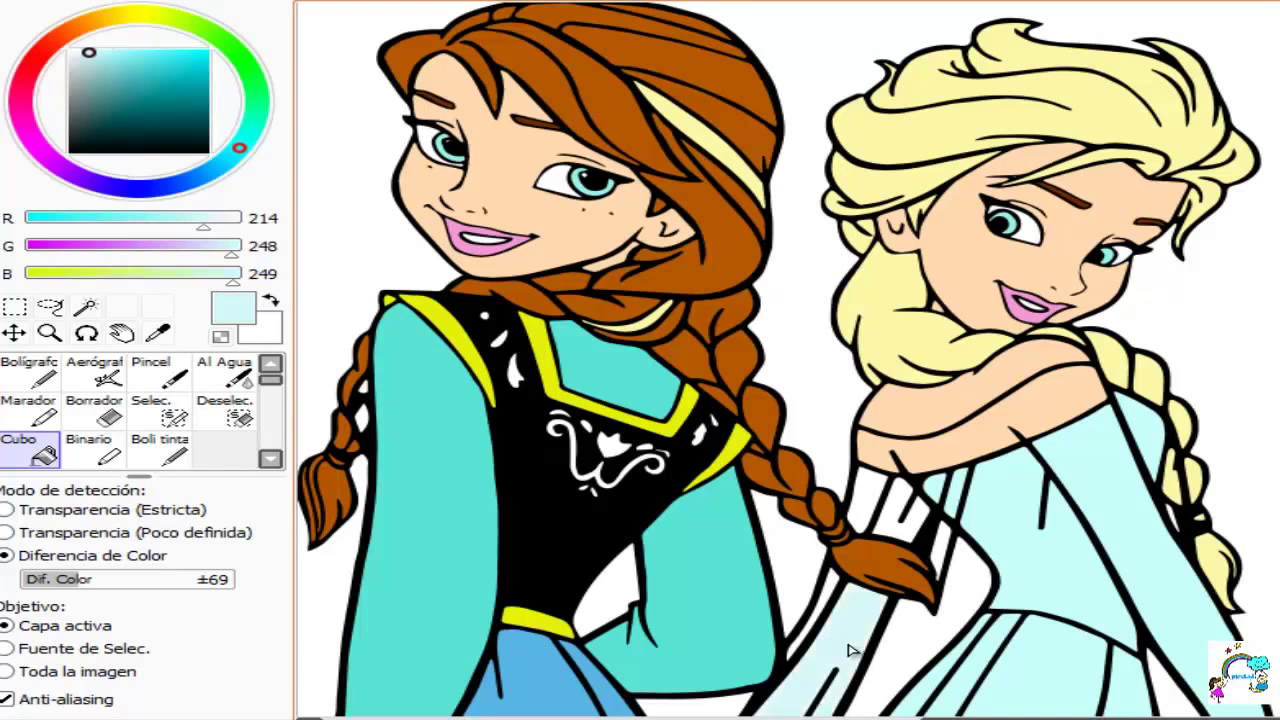
click(905, 656)
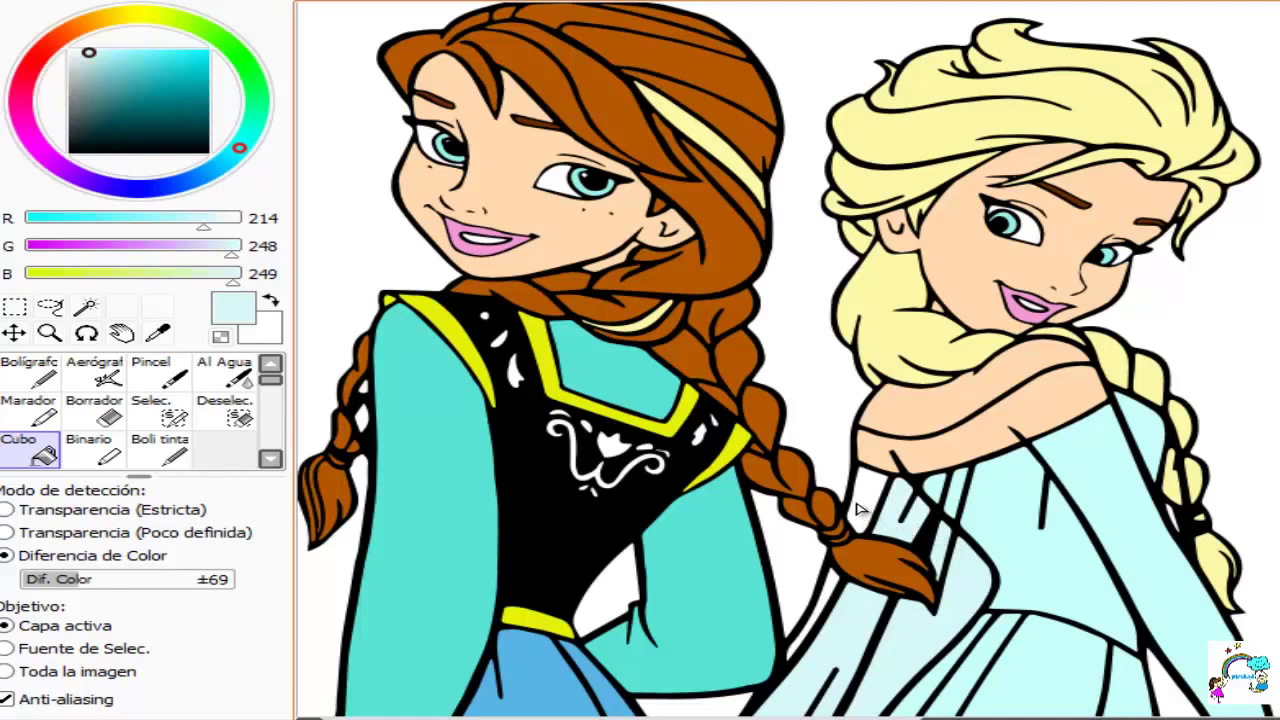
click(864, 506)
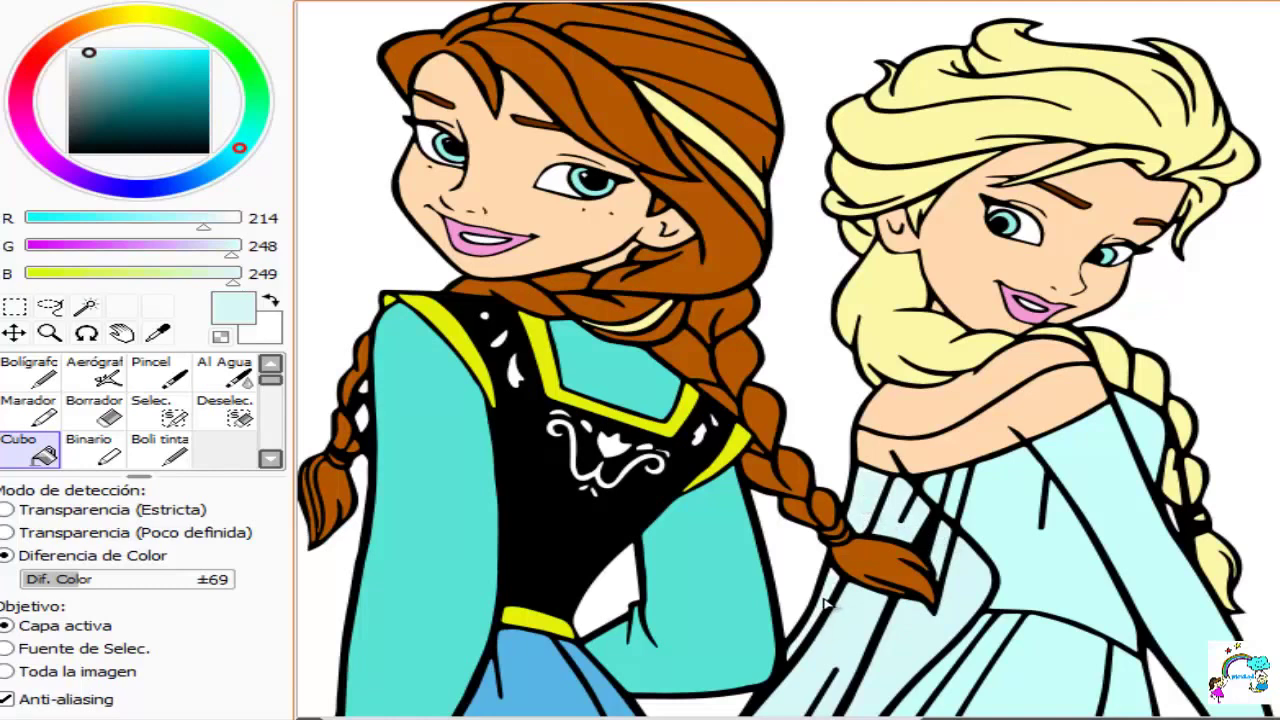
click(1176, 698)
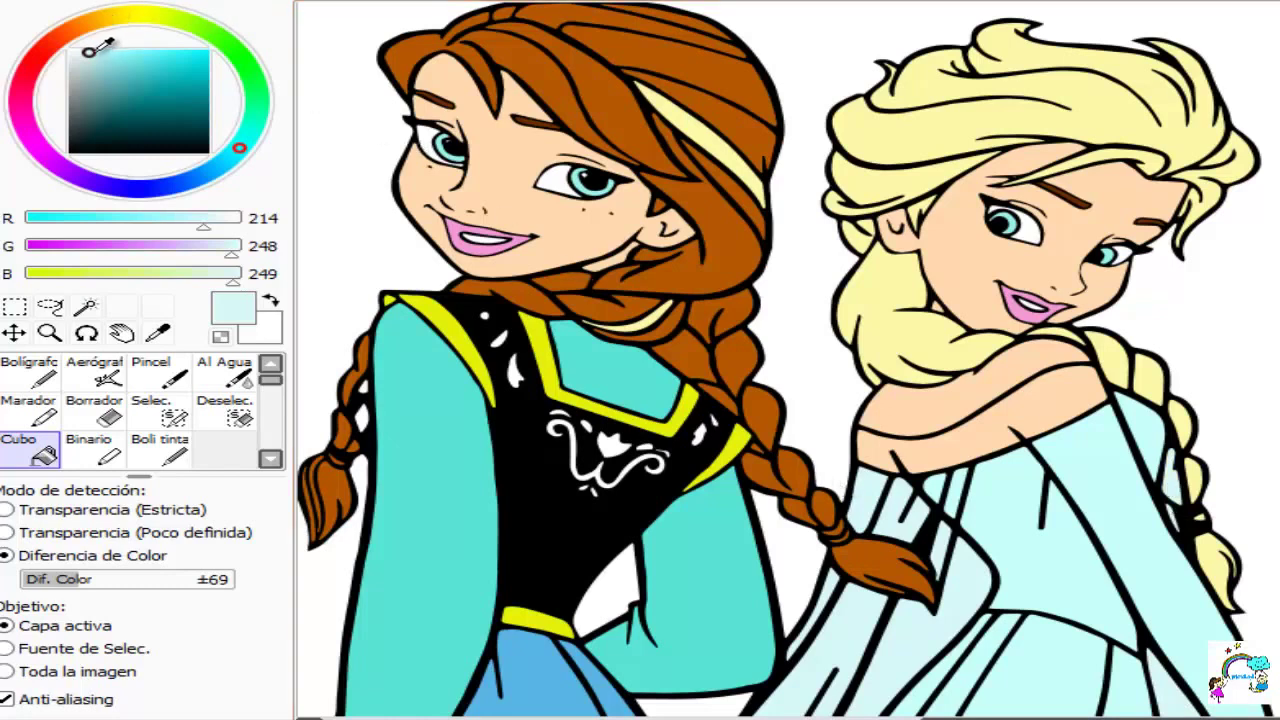
Step: Set the colour to deep pink (RGB 216, 69, 160) and fill the flower motifs at the centre and sides of Anna's black vest
click(22, 111)
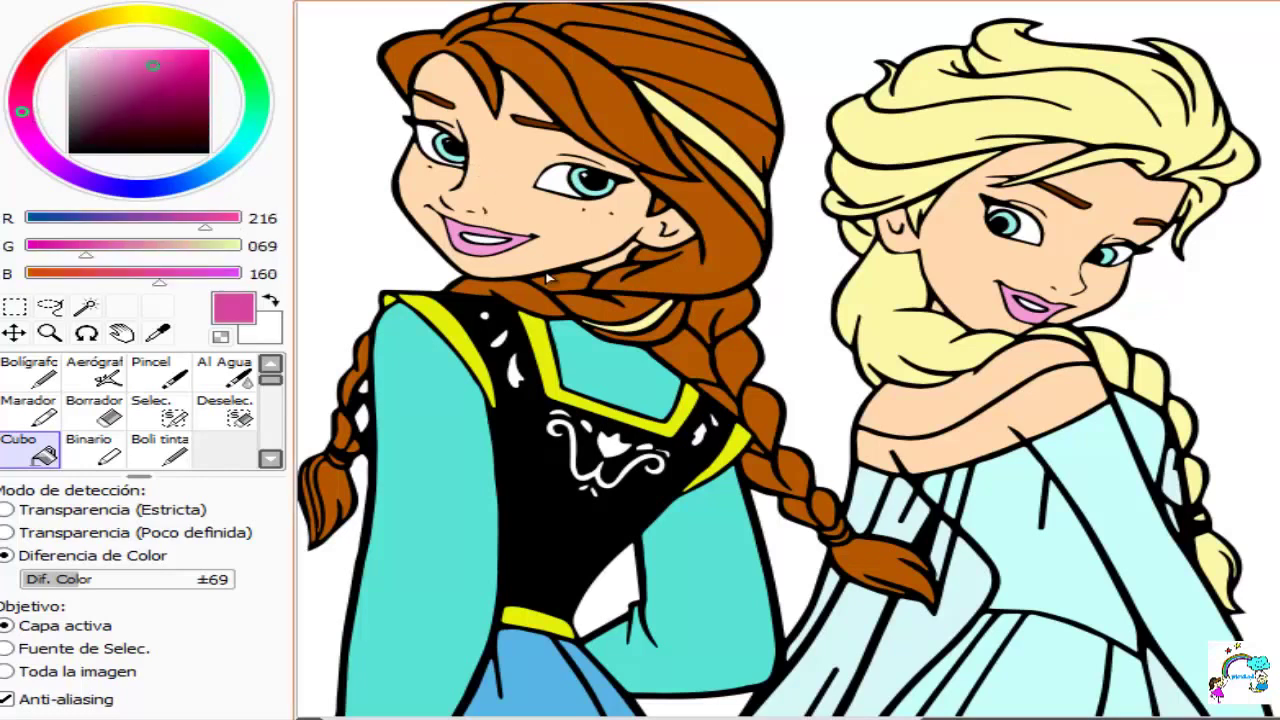
click(612, 451)
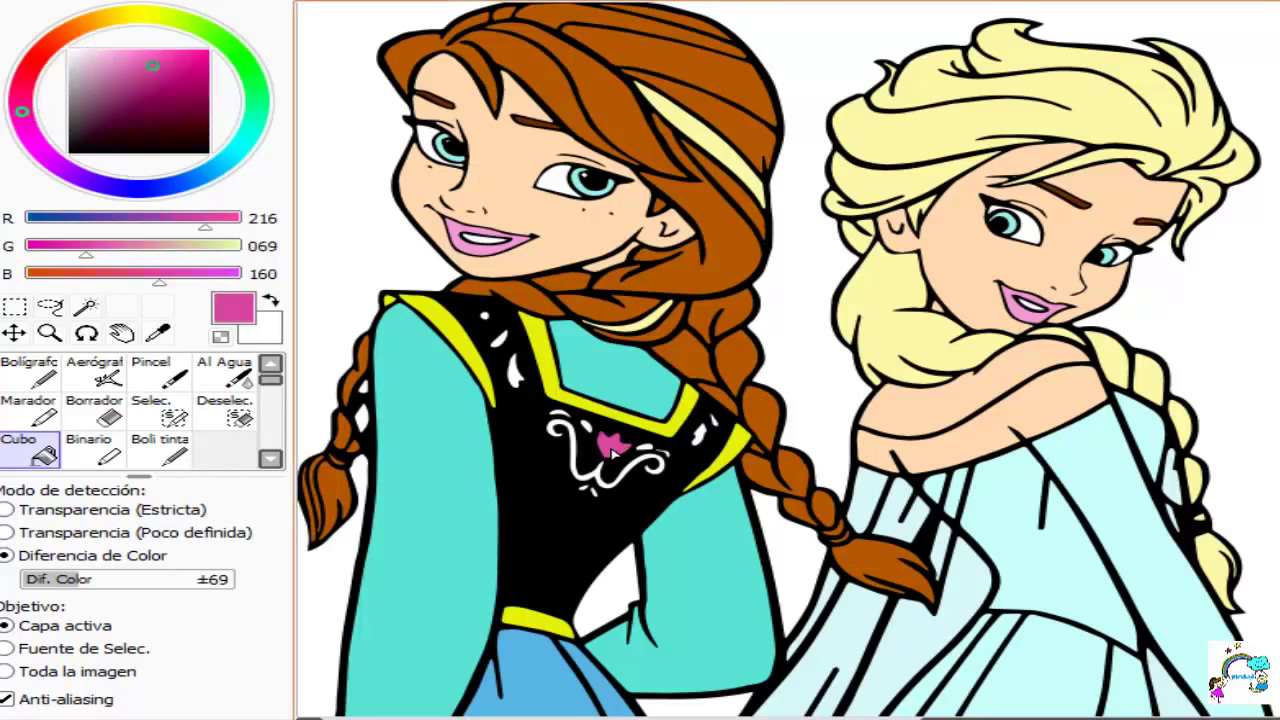
click(513, 372)
click(698, 433)
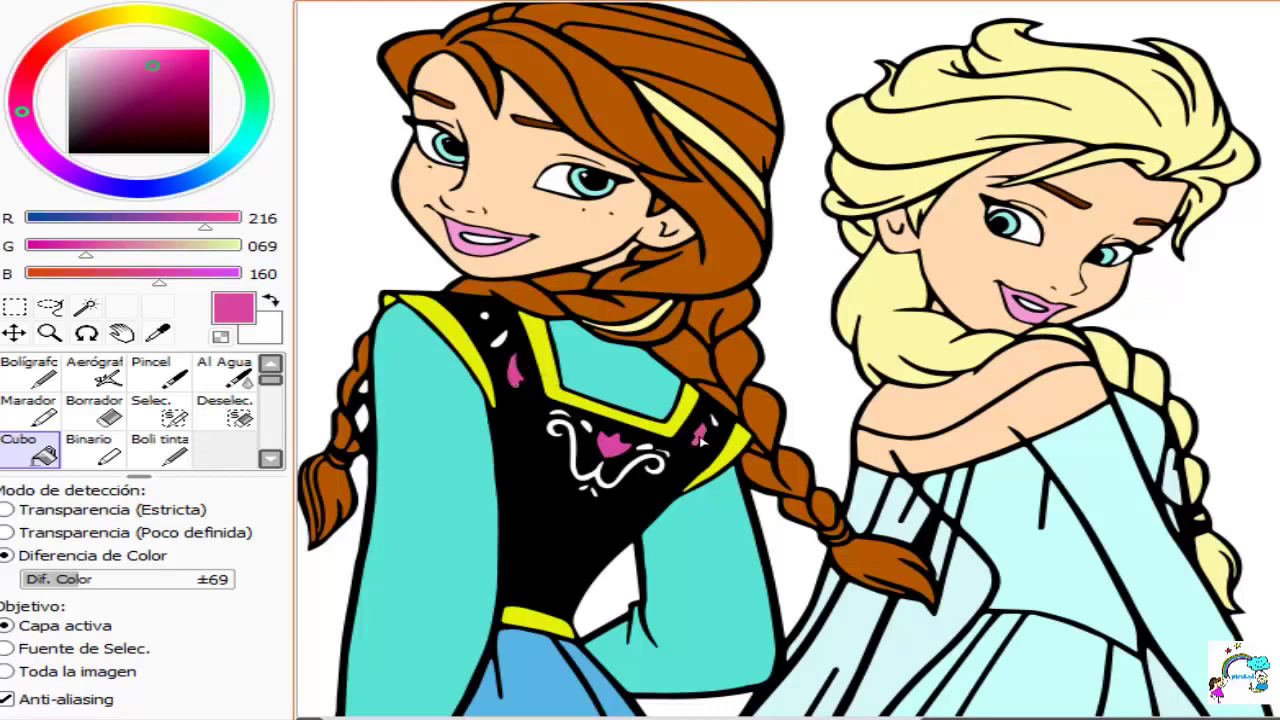
Step: Fill the flower motif beside Anna's thin braid deep pink, and fill the vest's leaves and scrollwork dark green (RGB 0, 102, 3)
click(360, 417)
click(256, 91)
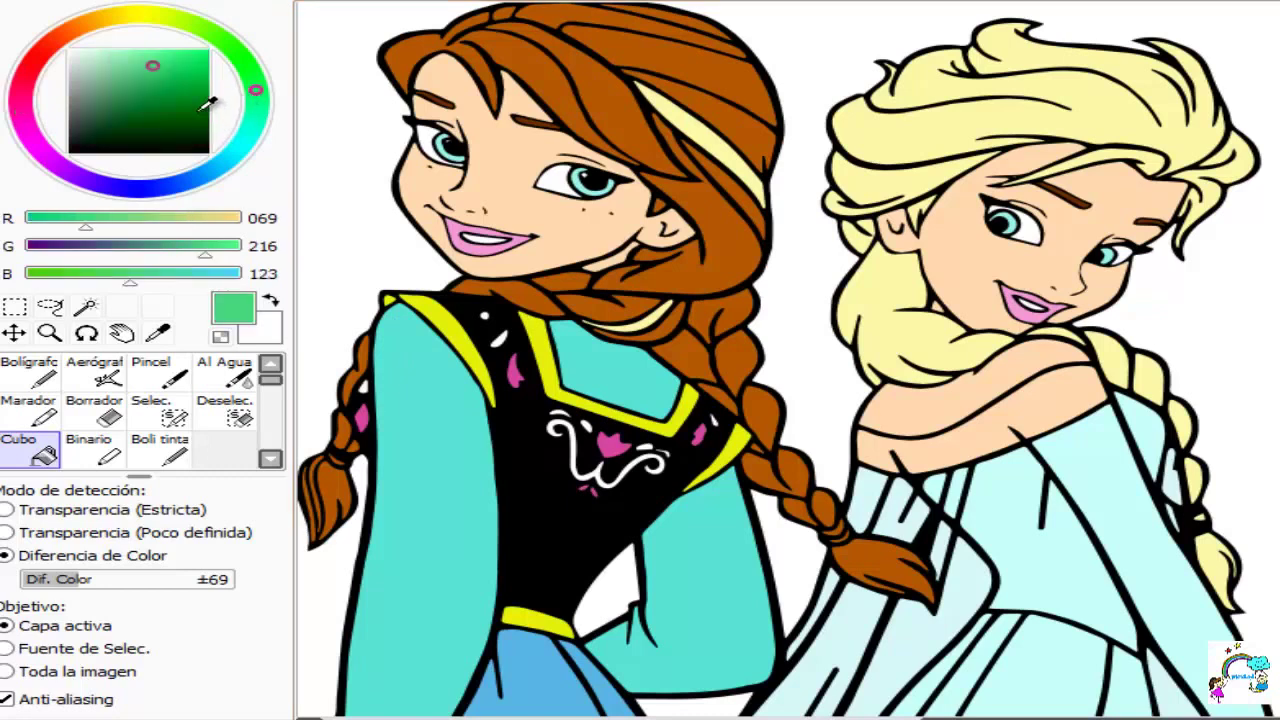
click(197, 111)
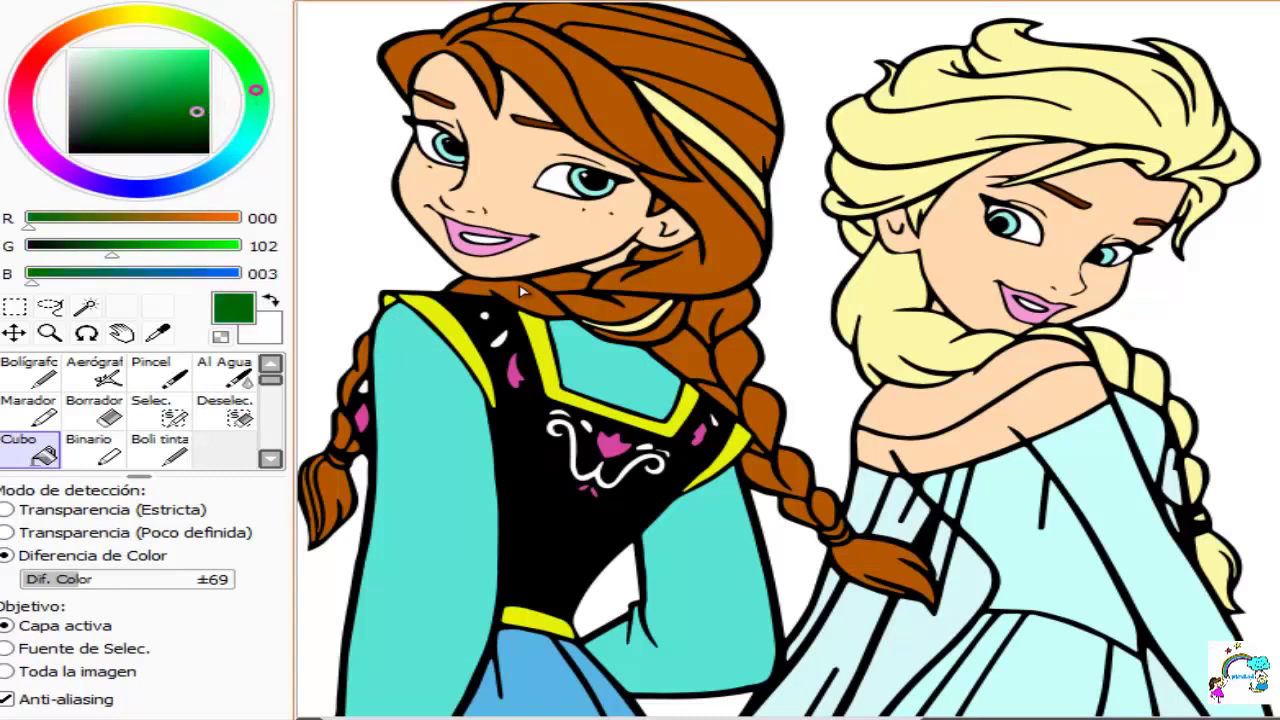
click(485, 317)
click(498, 338)
click(363, 387)
click(557, 414)
click(579, 481)
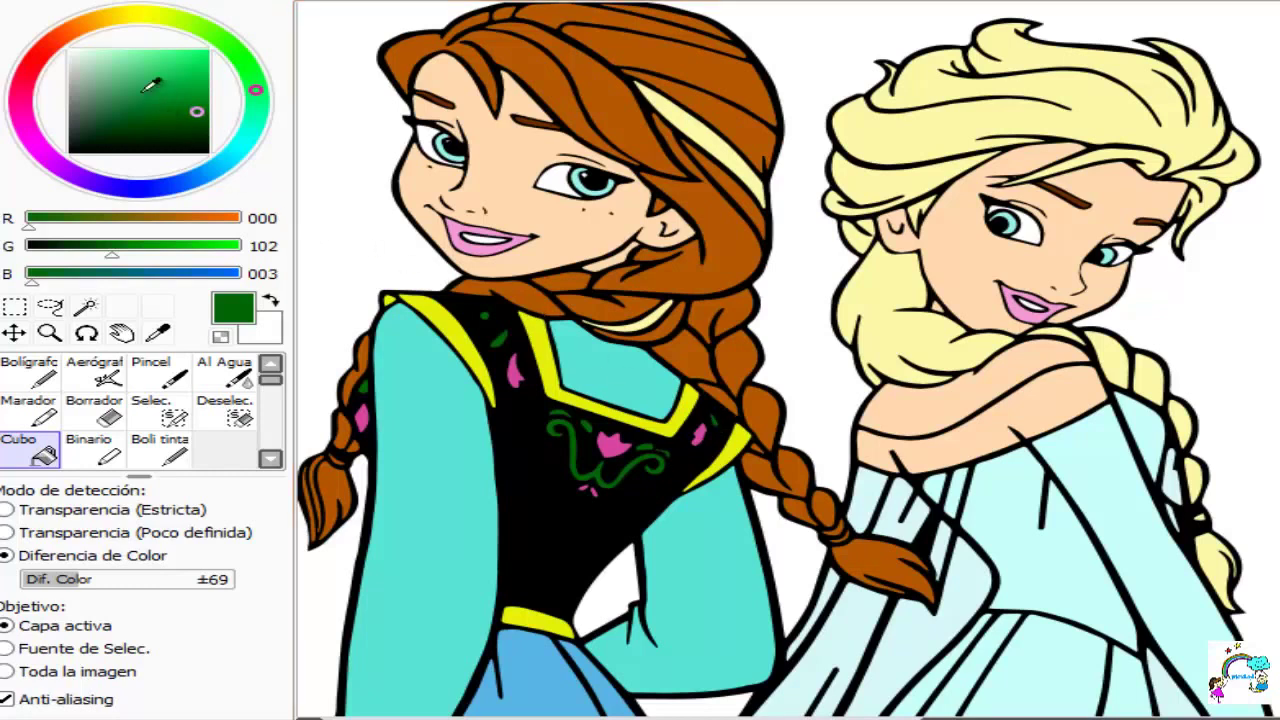
Step: Set the colour to pale pink (RGB 249, 223, 239) and fill the background around the sisters, including the gaps between arms and bodies
click(75, 33)
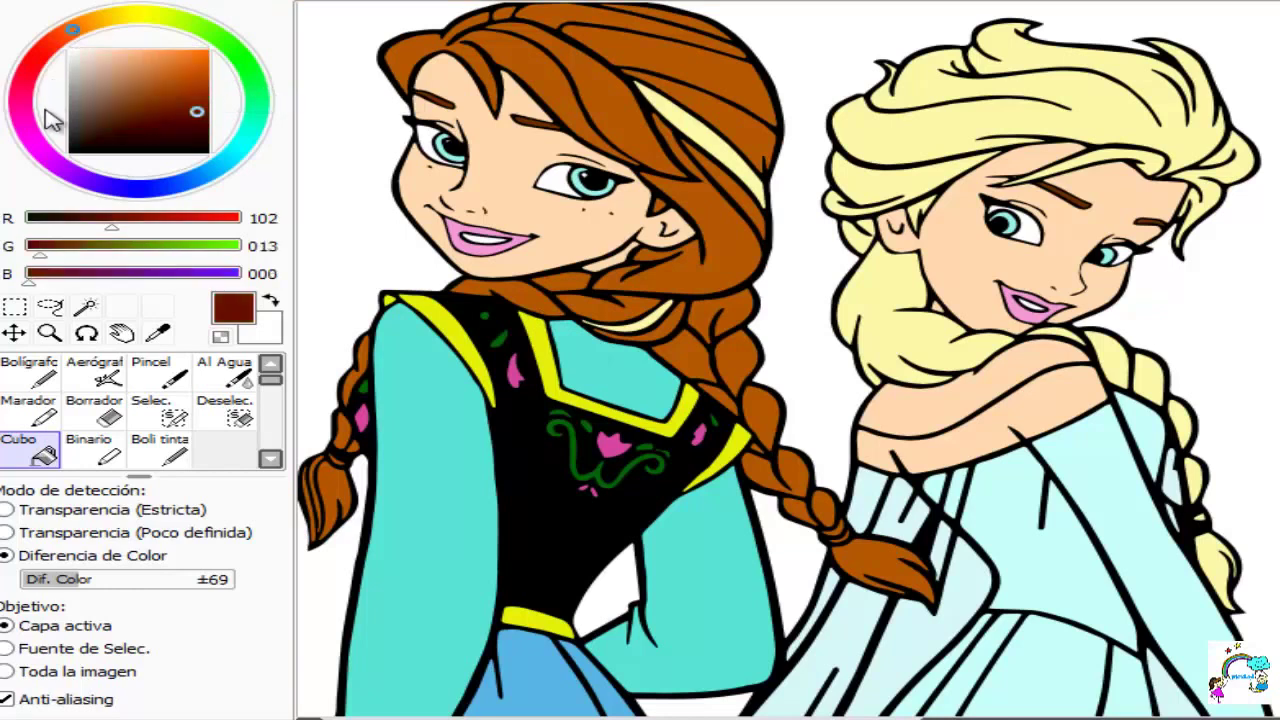
click(22, 108)
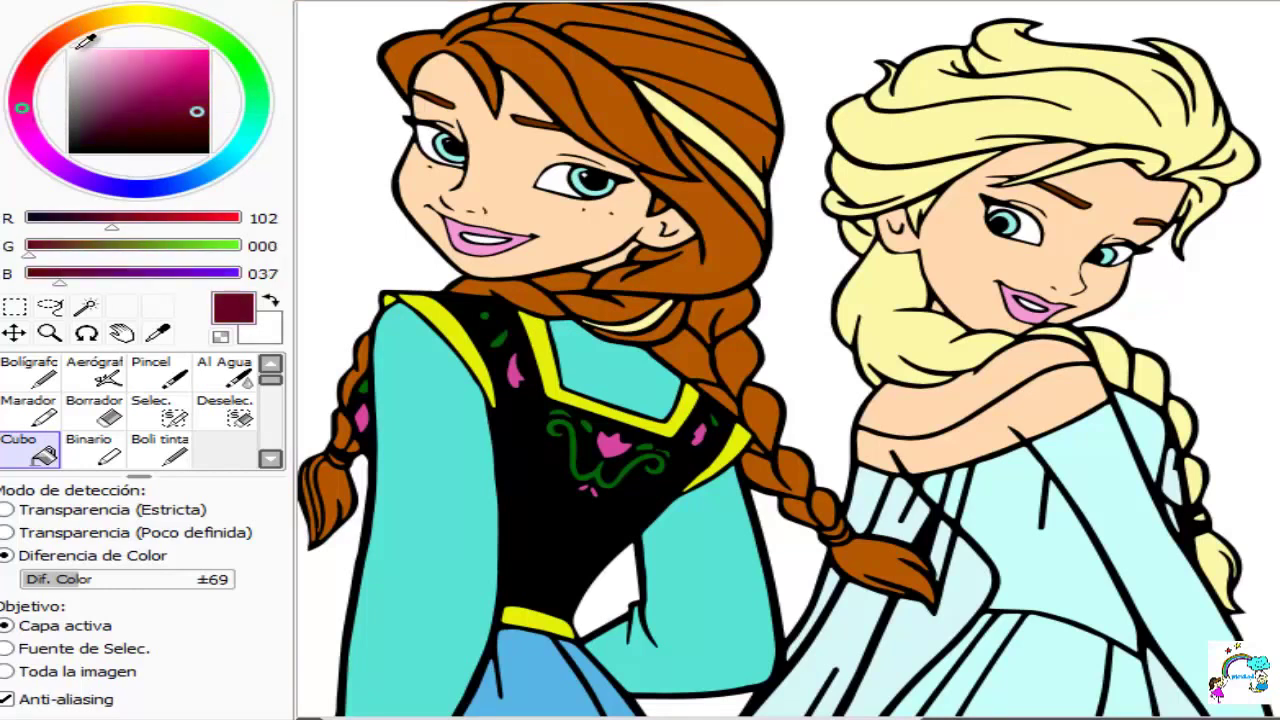
click(85, 50)
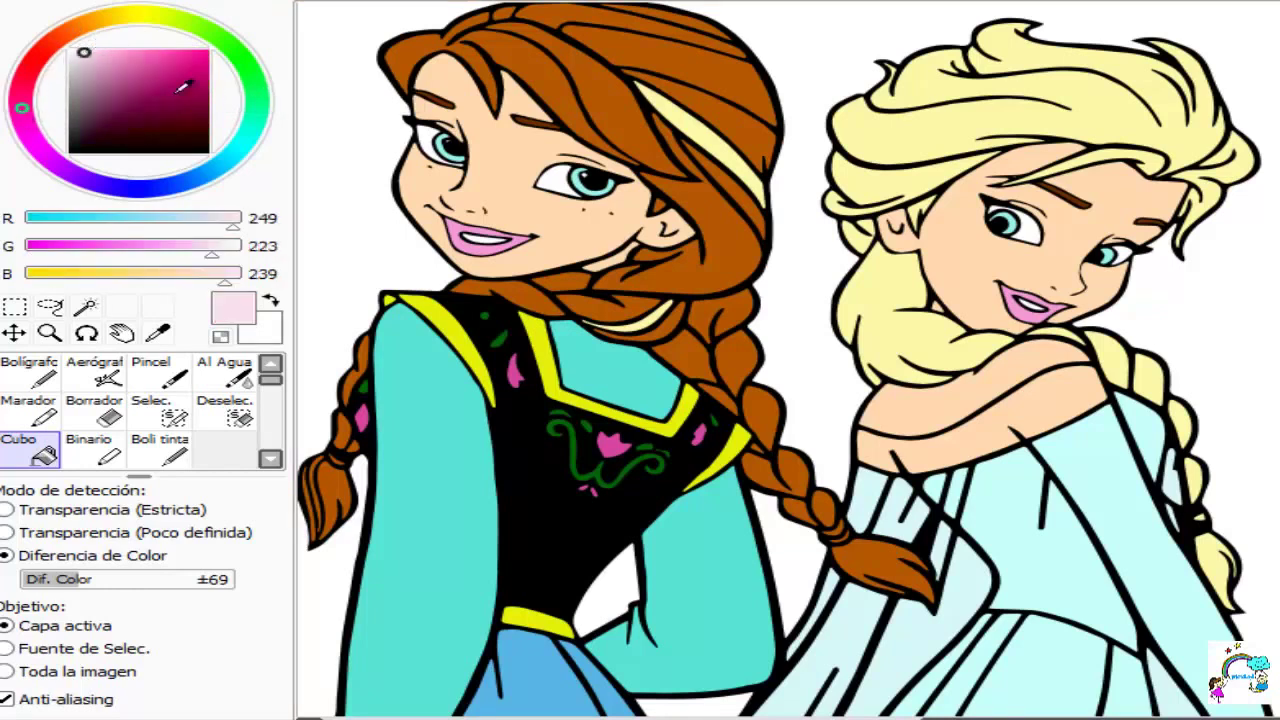
click(340, 157)
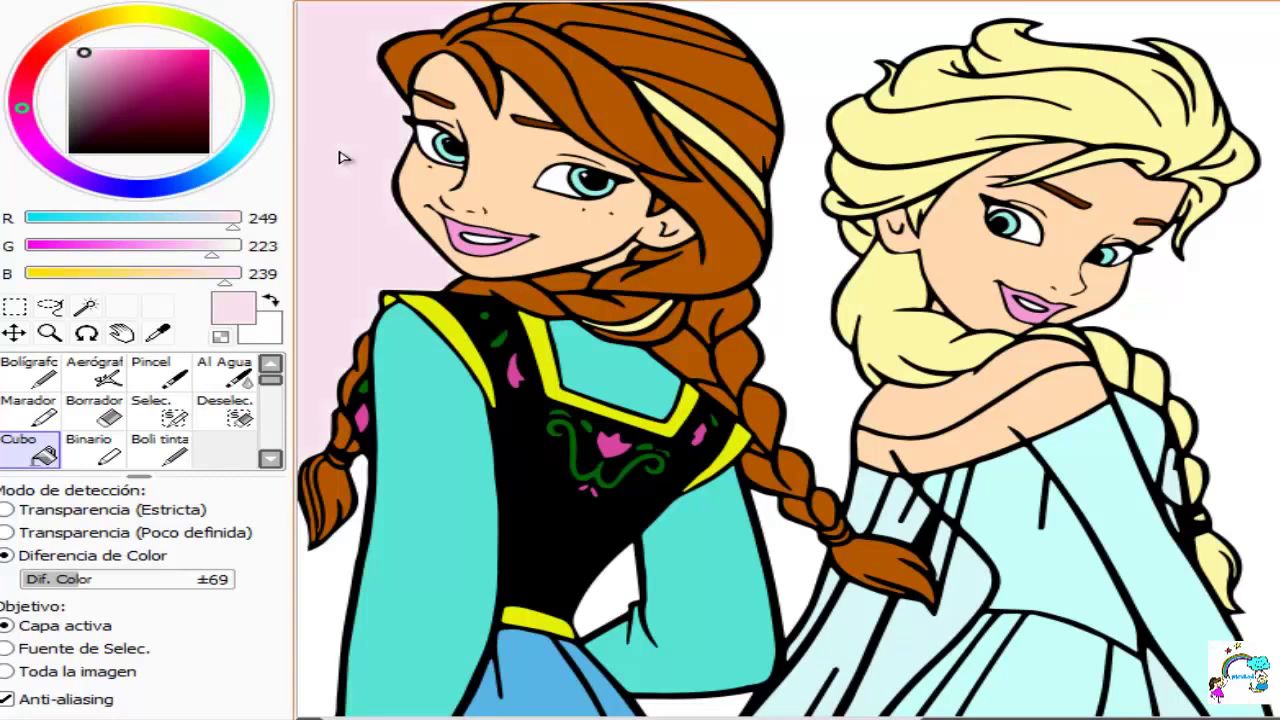
click(825, 68)
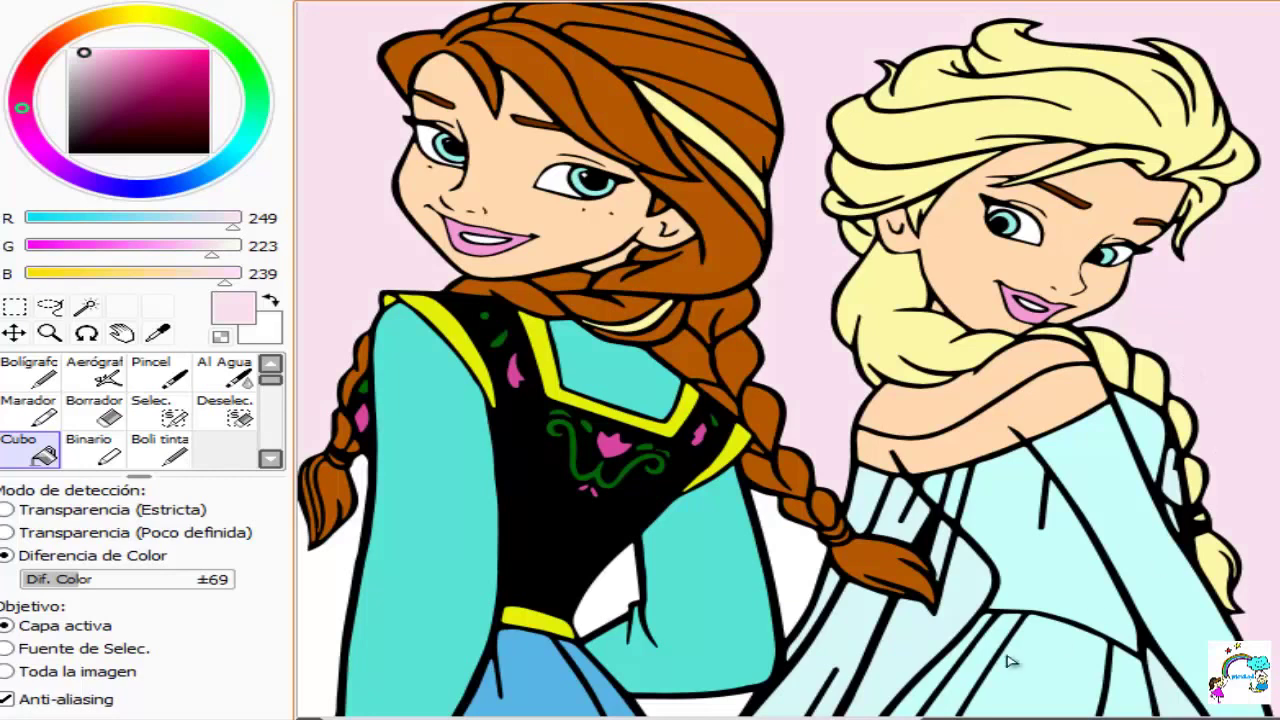
click(797, 583)
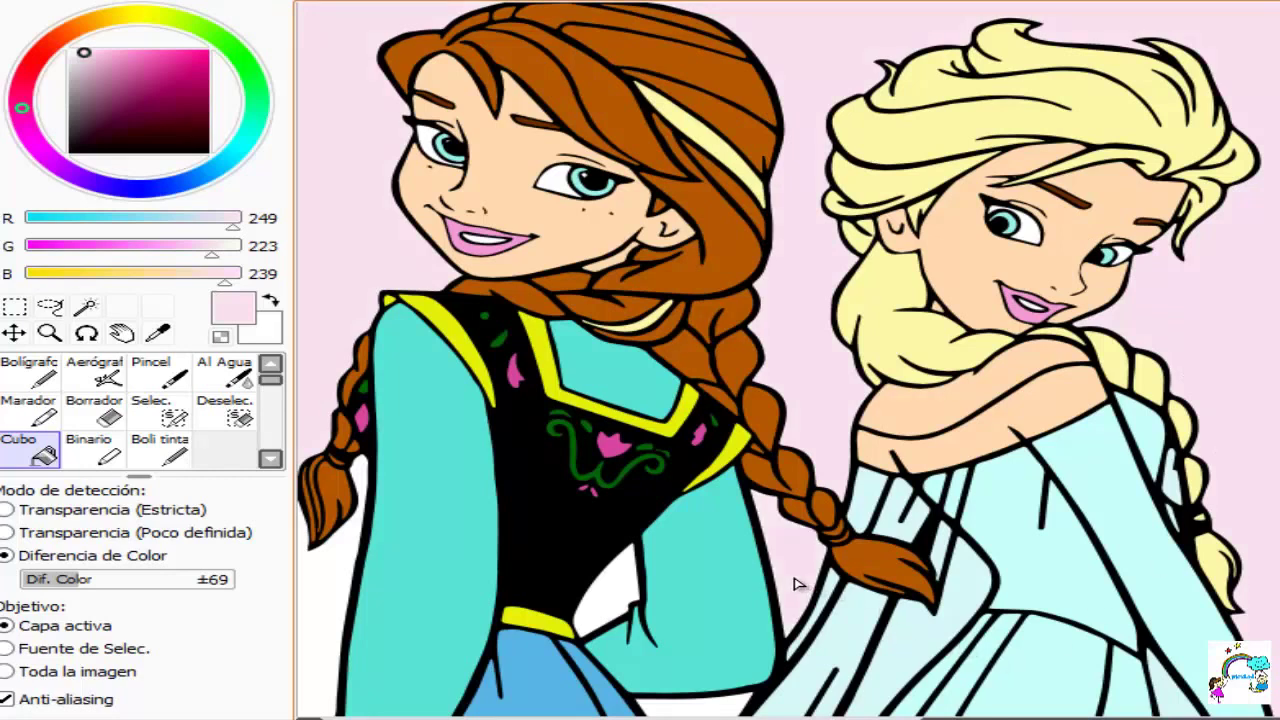
click(607, 603)
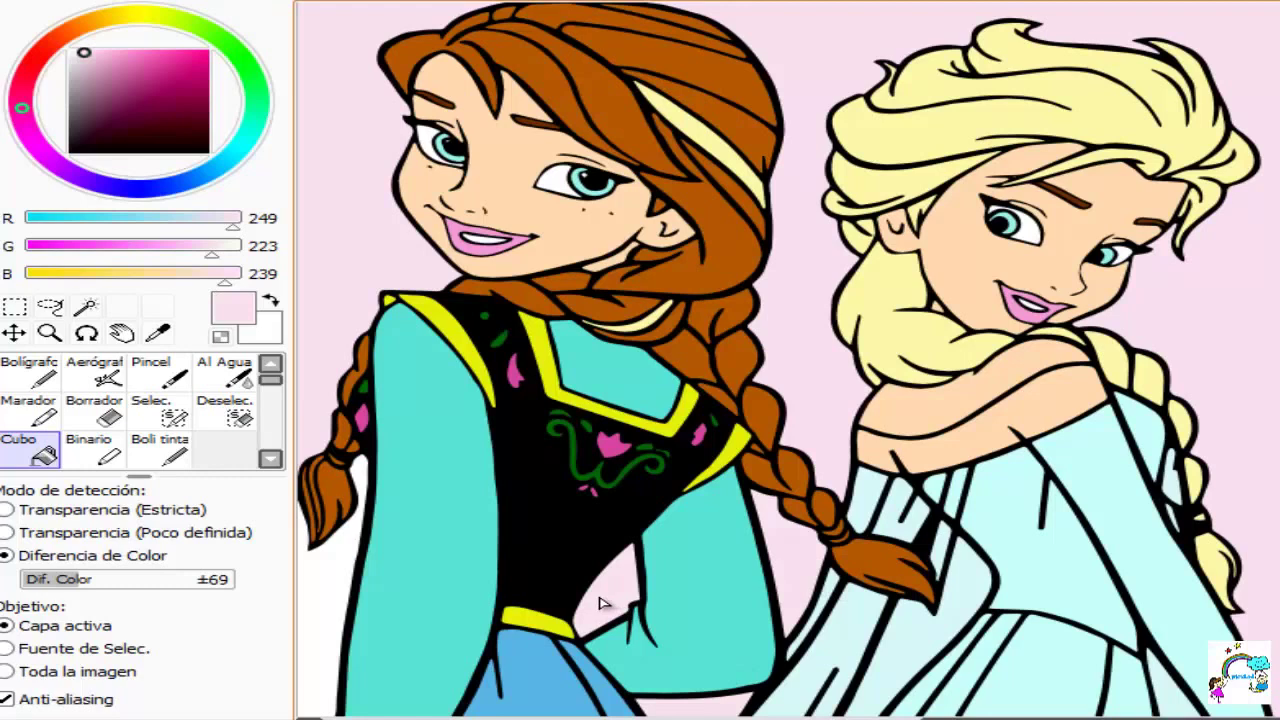
click(322, 606)
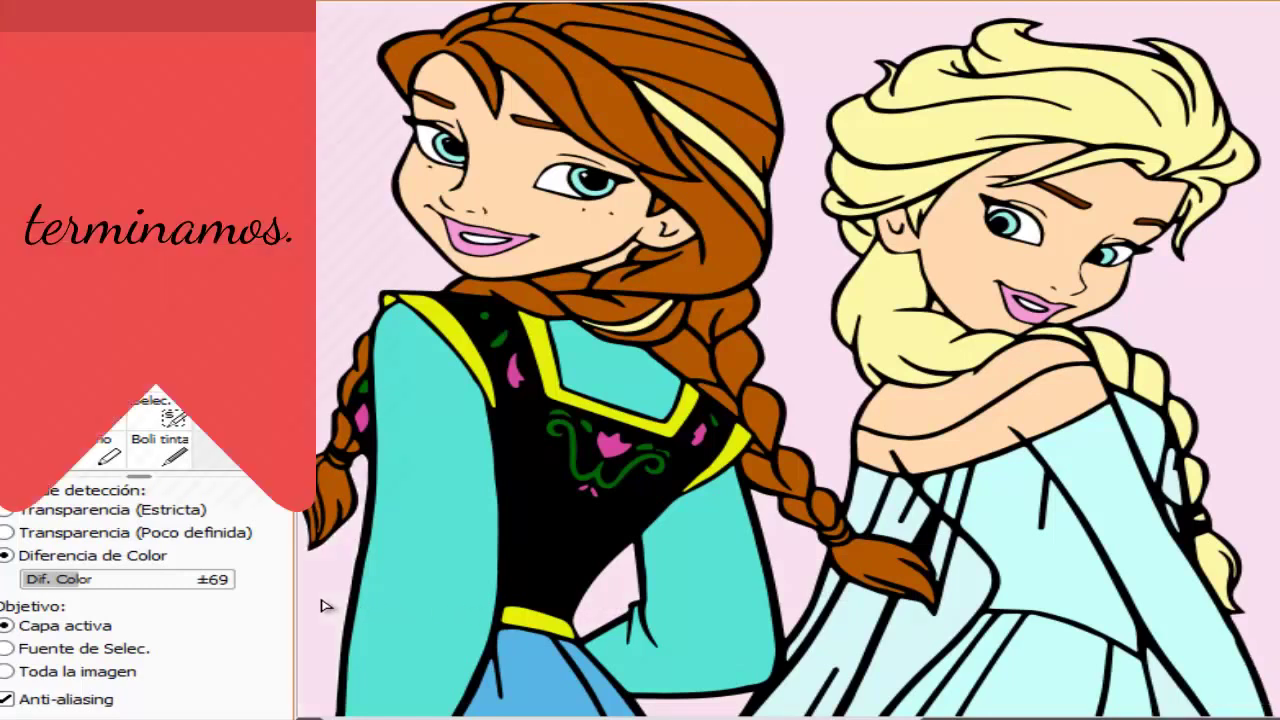